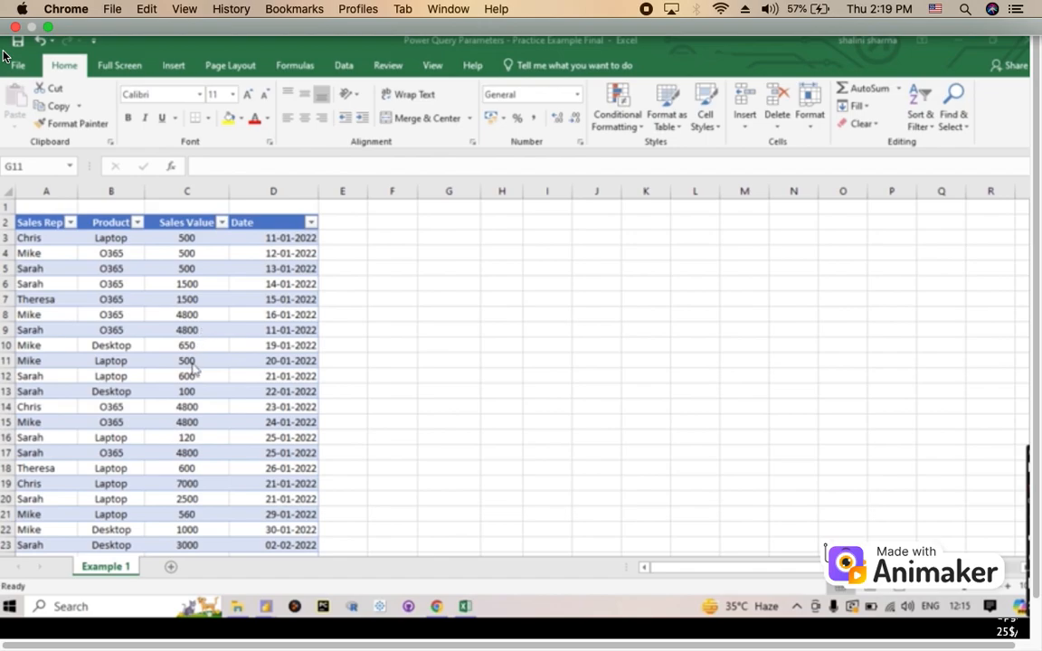
Review the rows of the sales table on the Example 1 sheet, including Sales Rep, Product, Sales Value and Date
{"action": "left_click", "coordinate": [72, 225]}
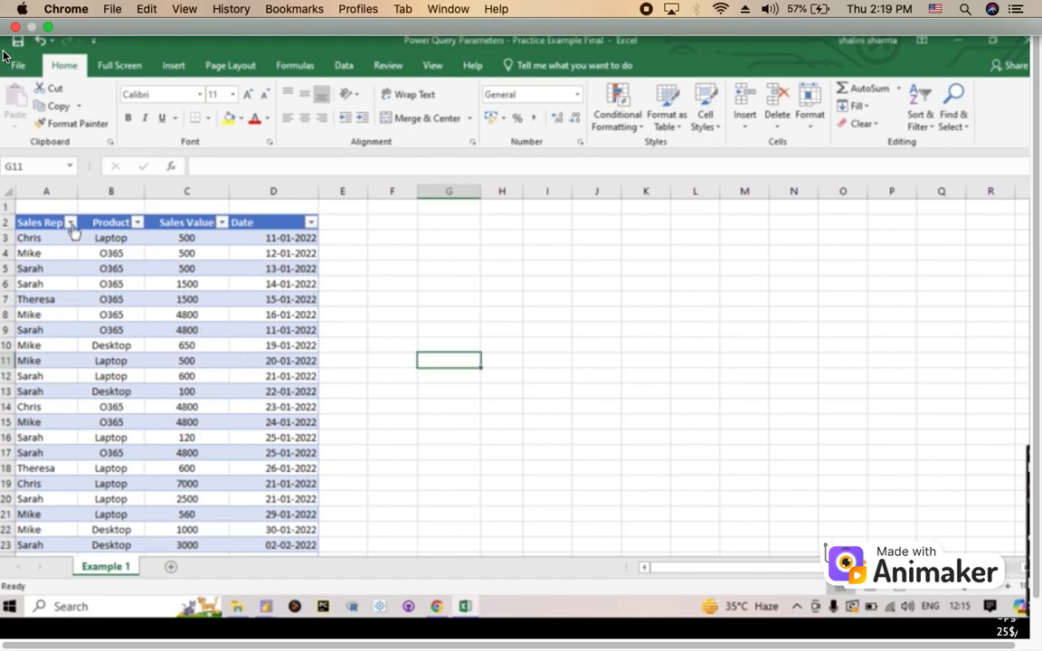
{"action": "scroll", "coordinate": [357, 330], "scroll_direction": "down", "scroll_amount": 5}
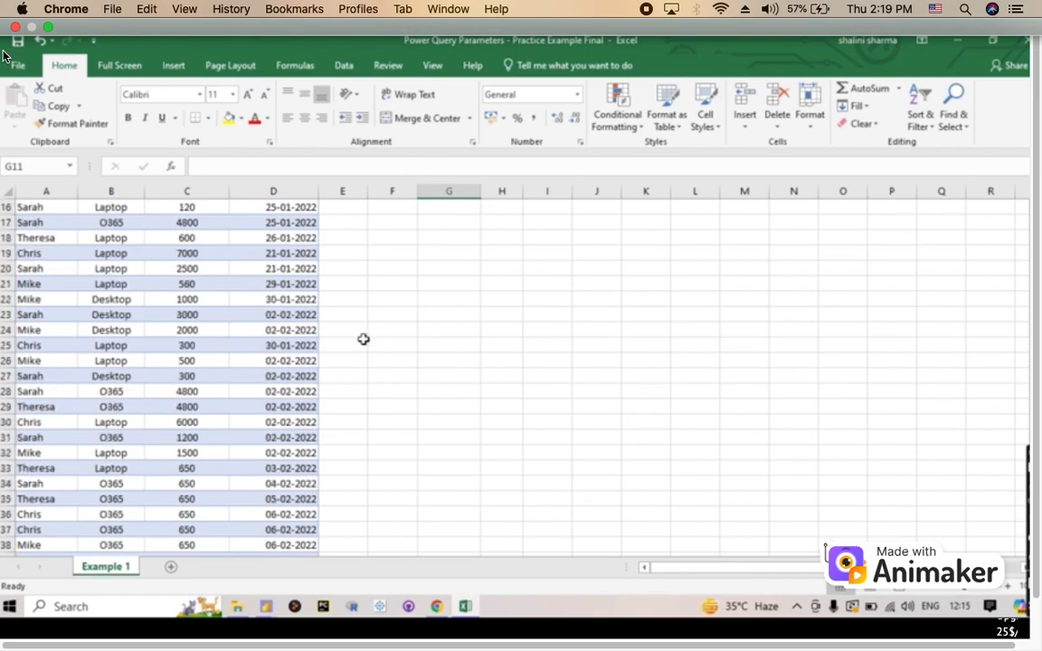
{"action": "scroll", "coordinate": [364, 357], "scroll_direction": "down", "scroll_amount": 2}
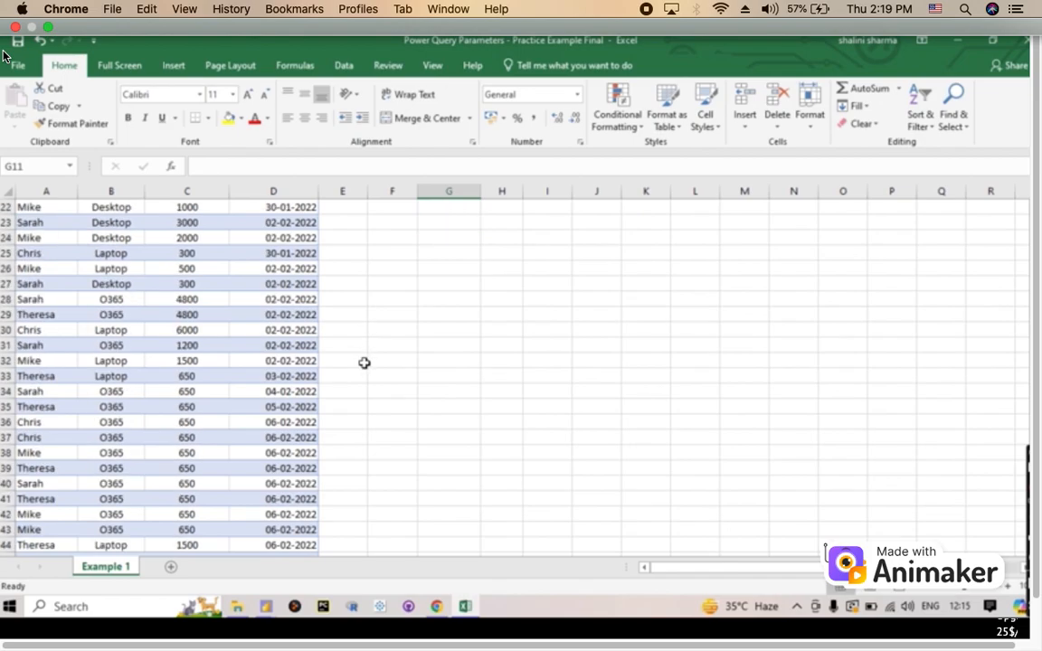
{"action": "mouse_move", "coordinate": [465, 608]}
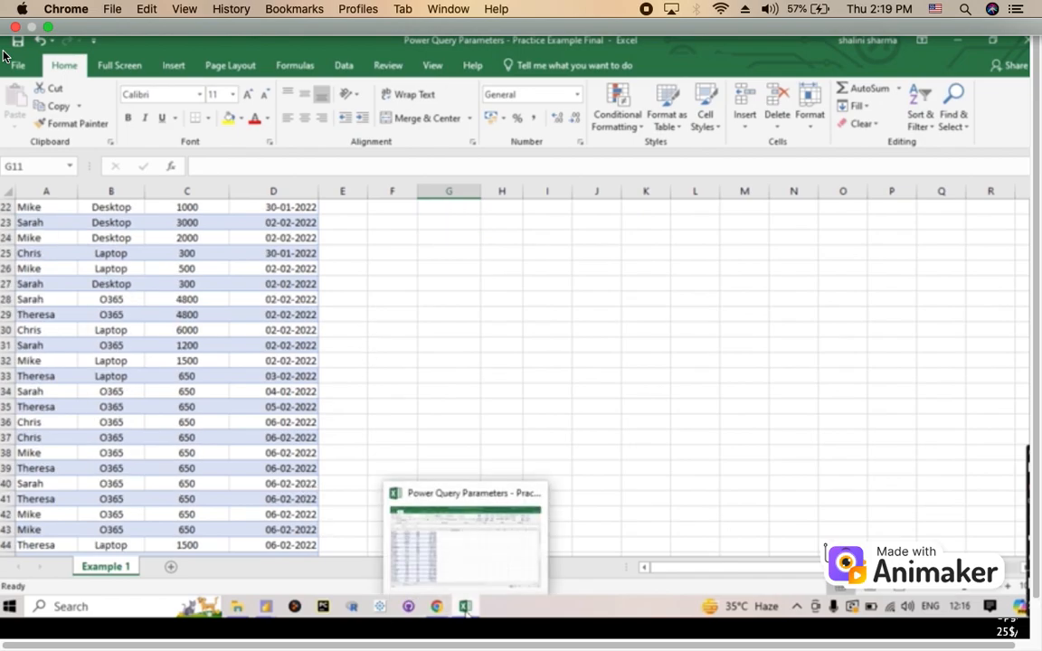
{"action": "left_click", "coordinate": [464, 545]}
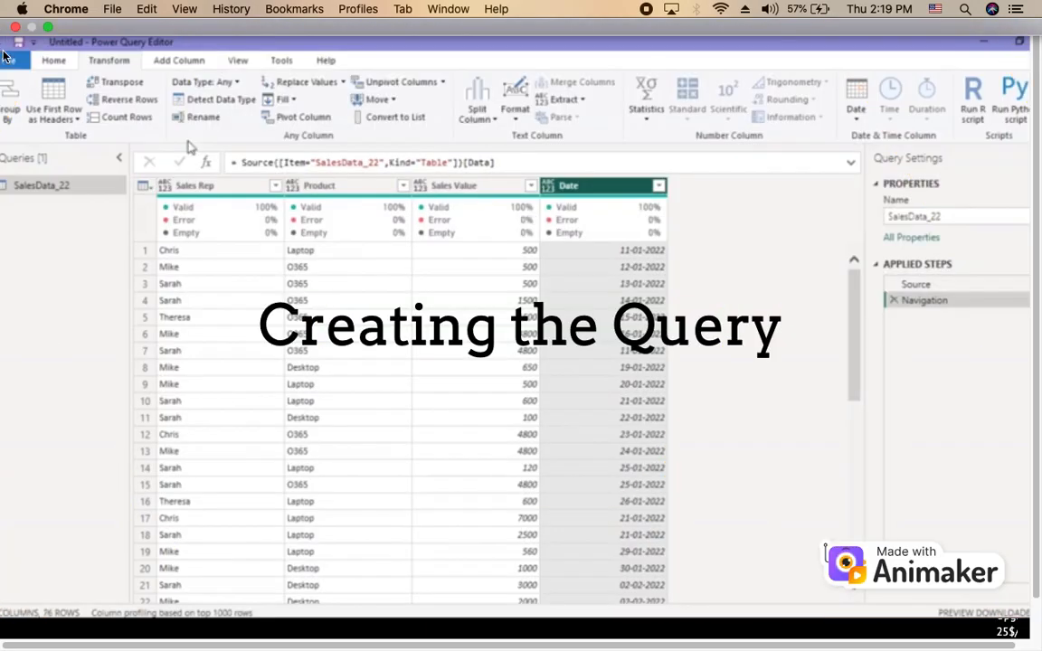
Extract the month name from the Date column of the SalesData_22 query and rename the column Month
{"action": "left_click", "coordinate": [859, 122]}
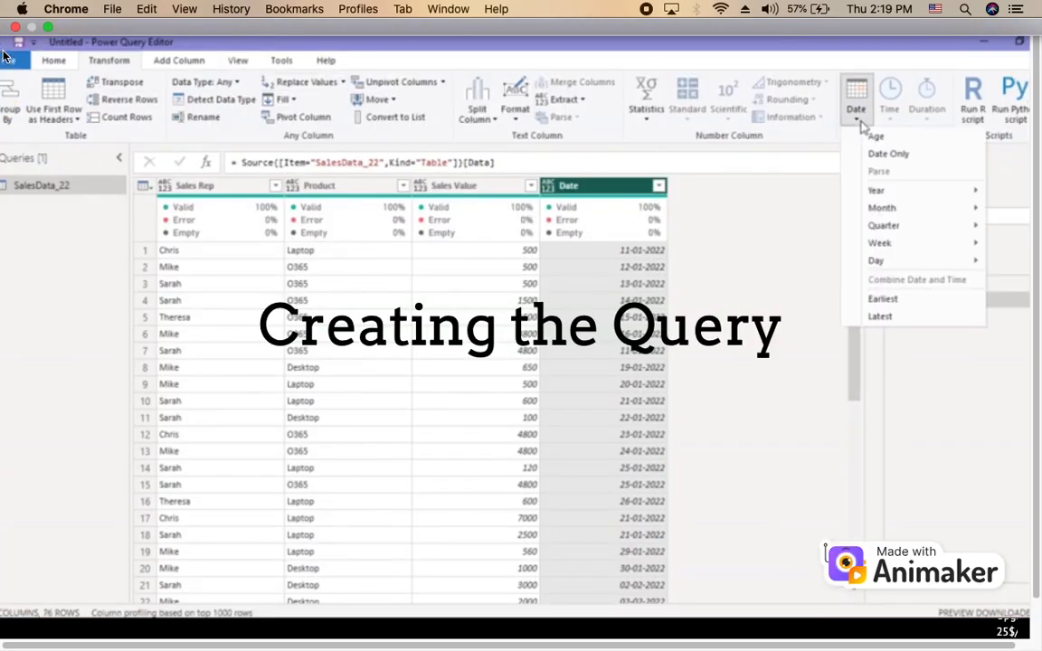
{"action": "mouse_move", "coordinate": [882, 209]}
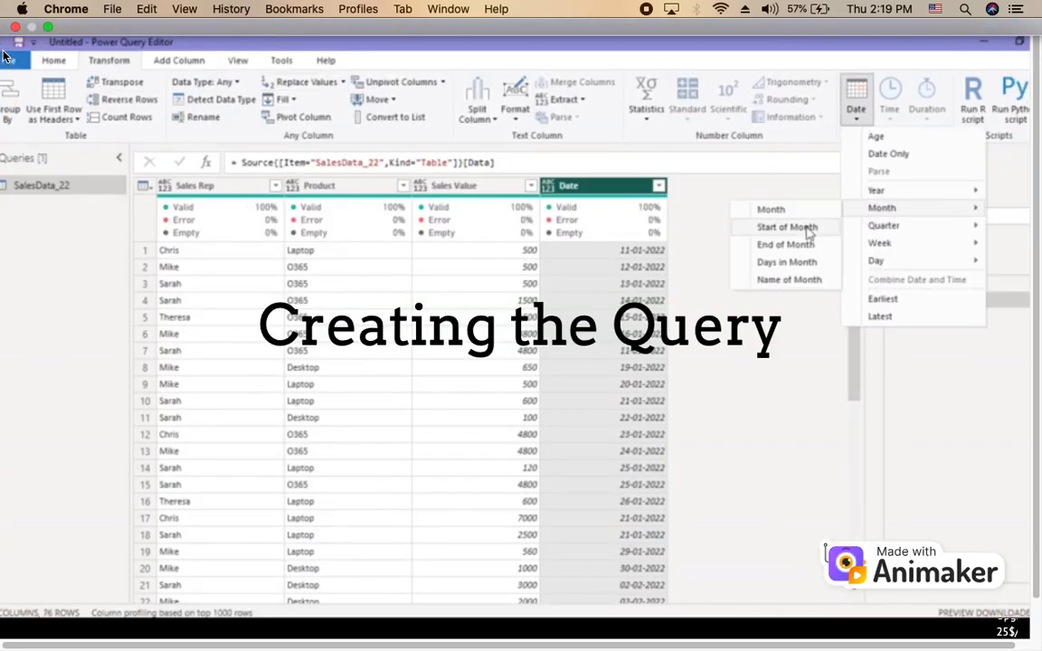
{"action": "left_click", "coordinate": [787, 279]}
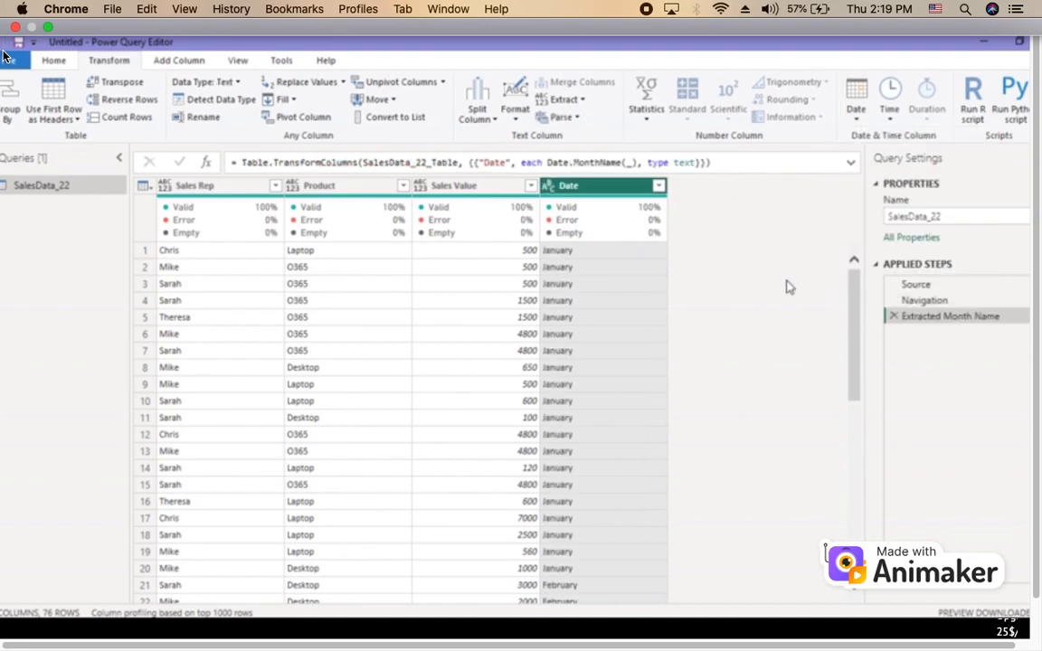
{"action": "double_click", "coordinate": [601, 187]}
{"action": "type", "text": "Month"}
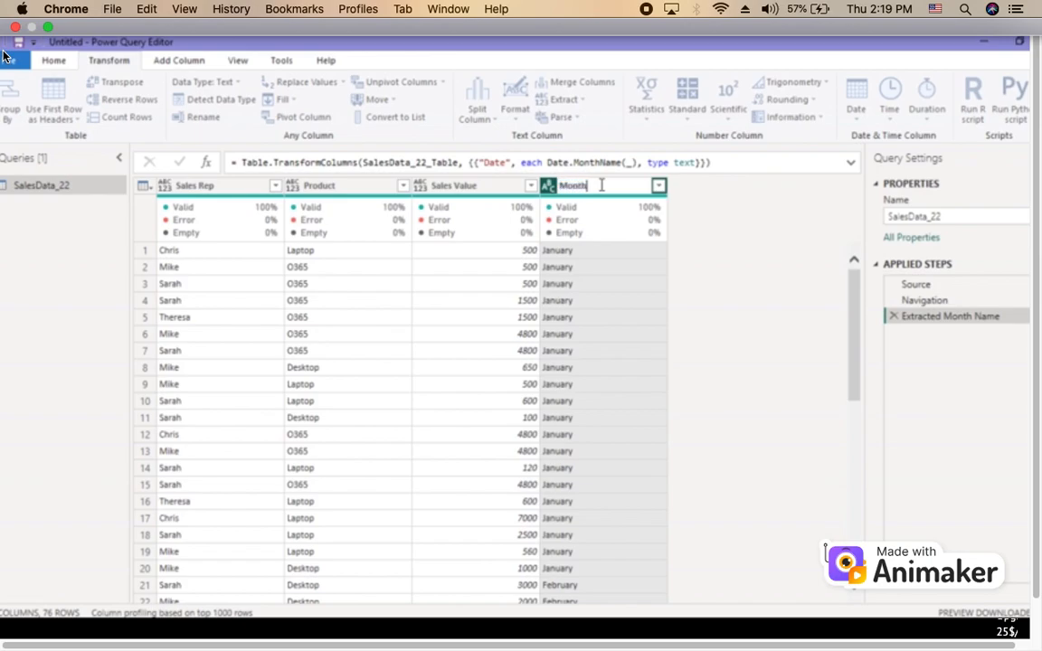
{"action": "left_click", "coordinate": [696, 236]}
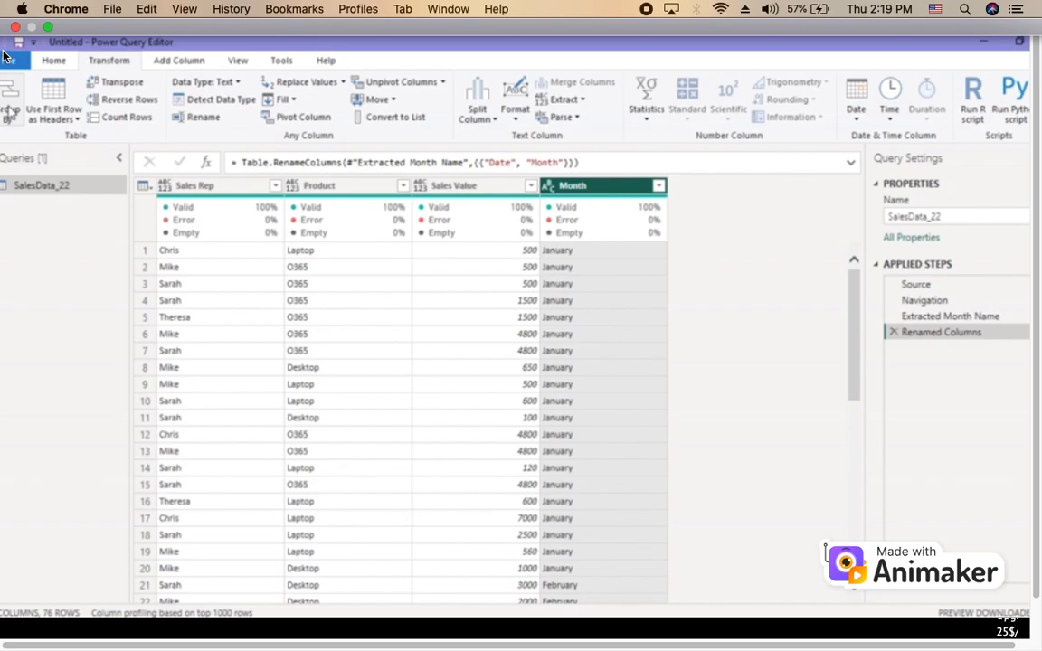
Start an advanced Group By on the query with Month and Sales Rep as the grouping columns
{"action": "left_click", "coordinate": [9, 104]}
{"action": "left_click", "coordinate": [328, 278]}
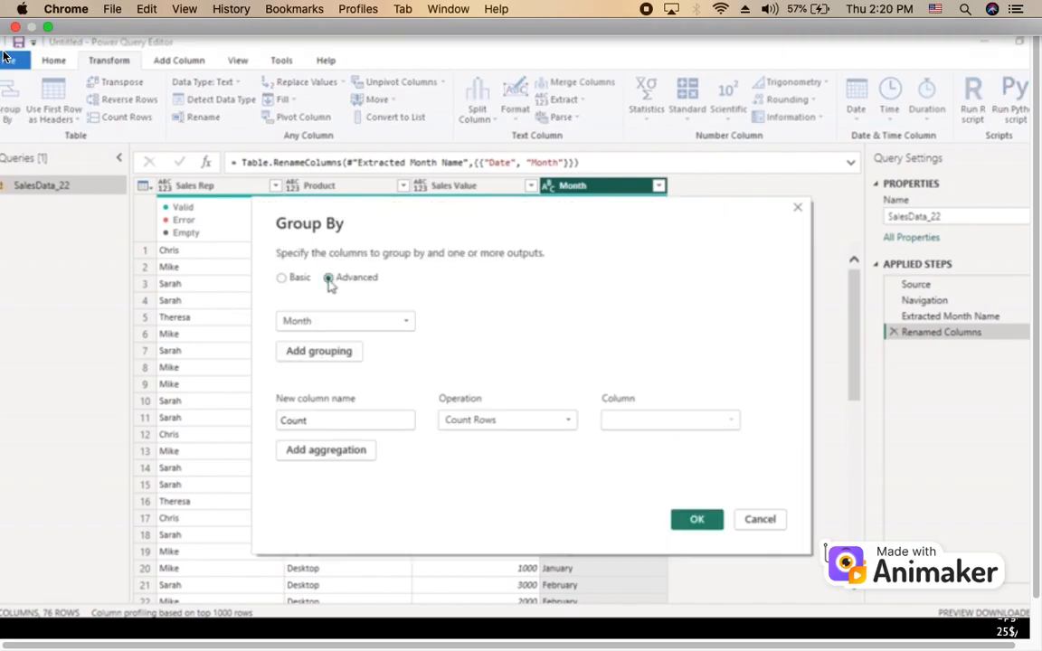
{"action": "left_click", "coordinate": [344, 353]}
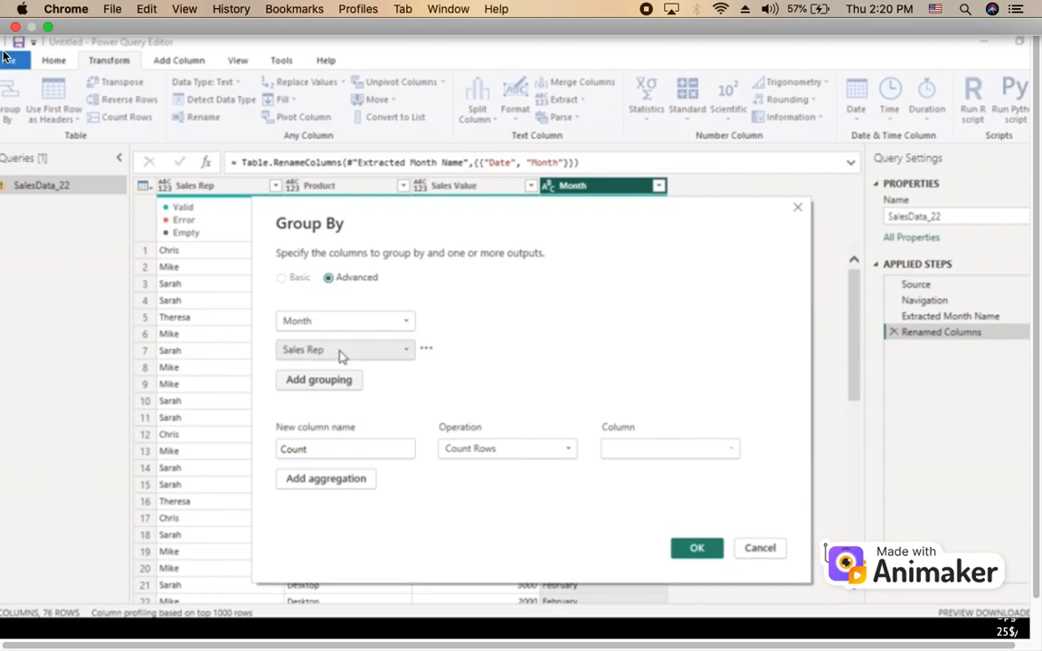
Define the grouping's aggregation as a new column Sales that sums Sales Value, and apply the grouping
{"action": "double_click", "coordinate": [366, 455]}
{"action": "type", "text": "Sales"}
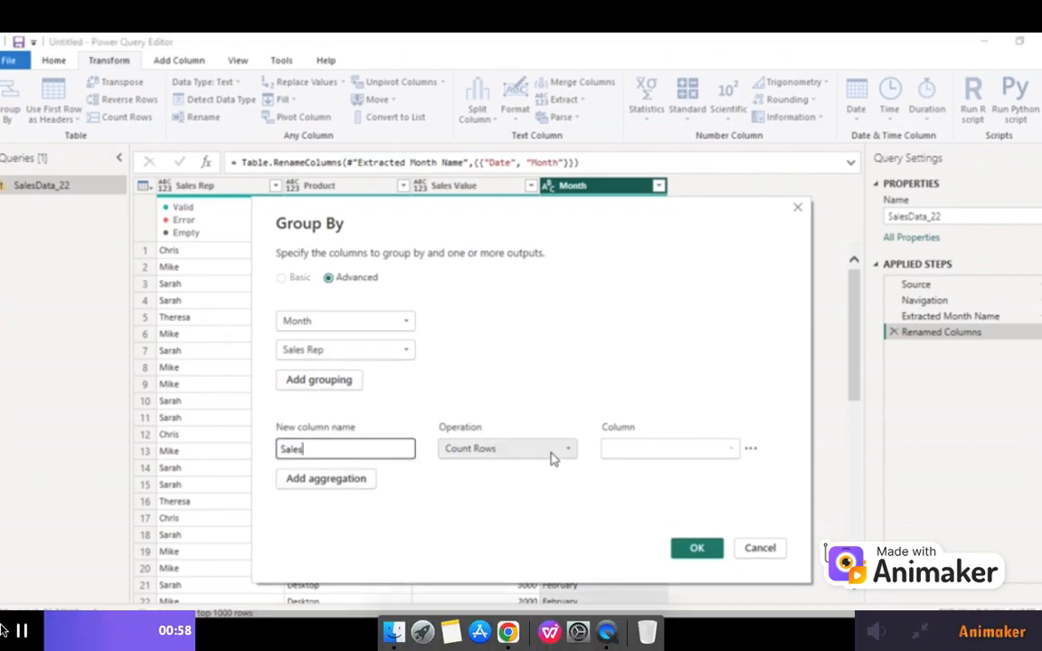
{"action": "left_click", "coordinate": [554, 456]}
{"action": "left_click", "coordinate": [530, 468]}
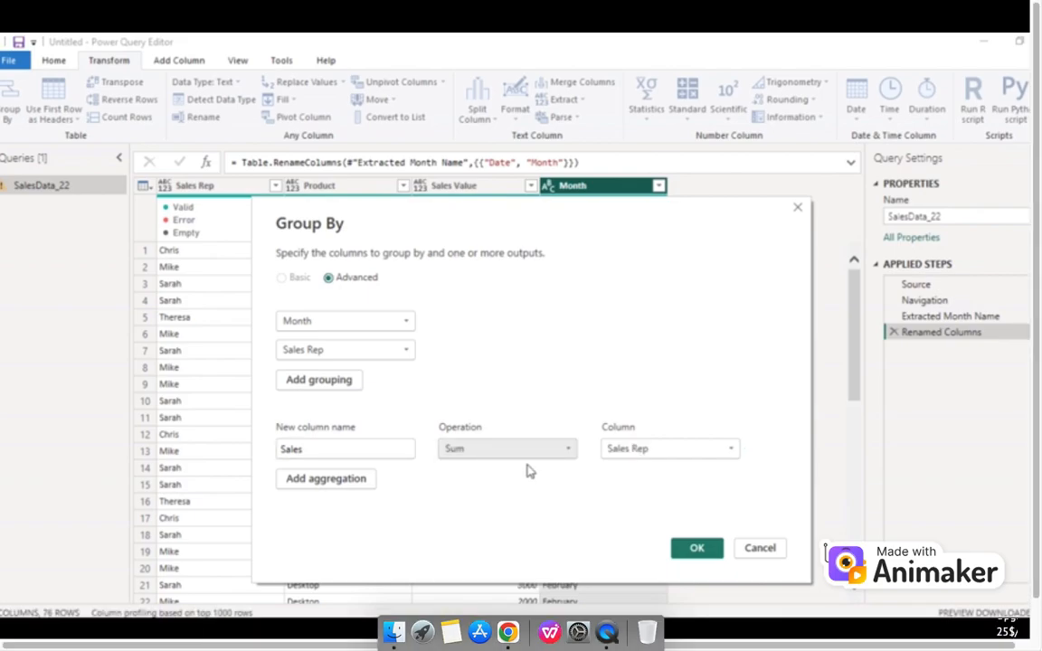
{"action": "left_click", "coordinate": [706, 455]}
{"action": "left_click", "coordinate": [673, 500]}
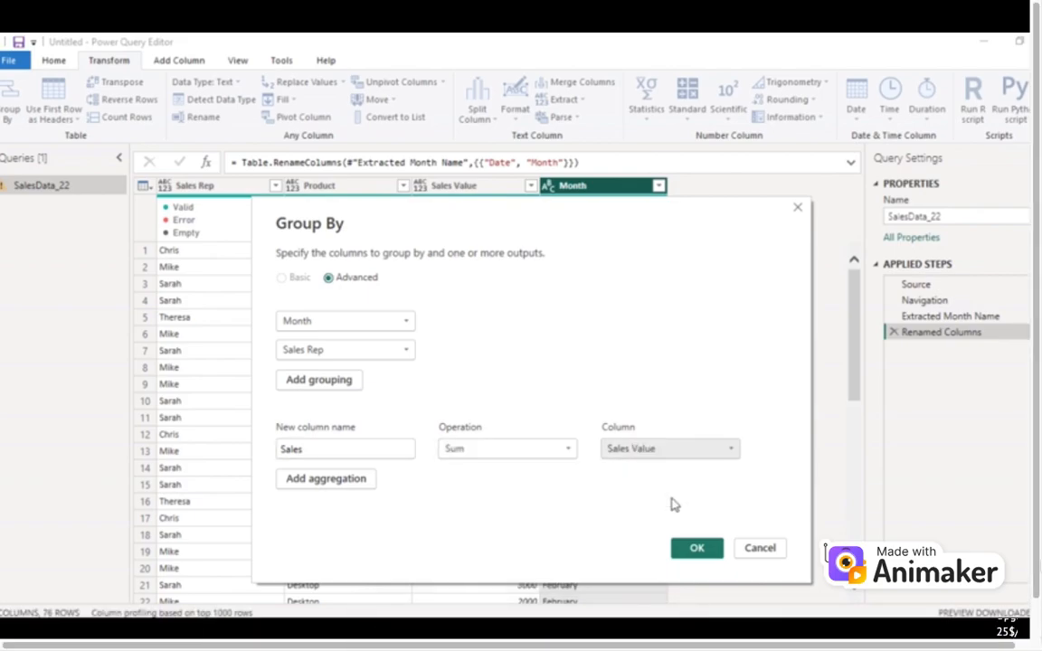
{"action": "left_click", "coordinate": [696, 549]}
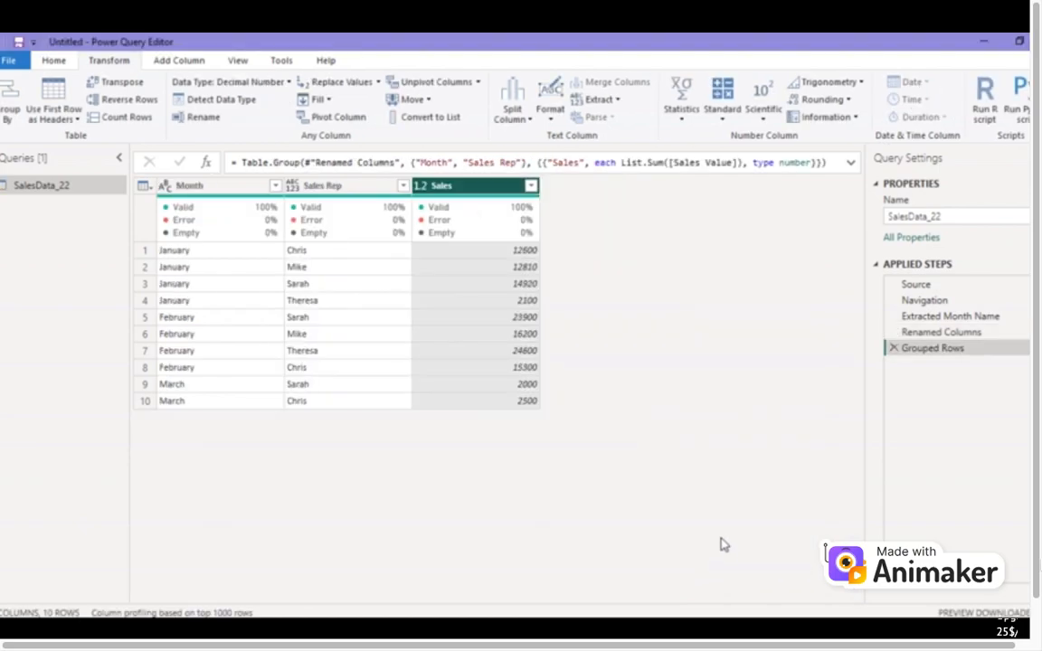
Filter the Month column of the grouped query to keep only January
{"action": "left_click", "coordinate": [237, 185]}
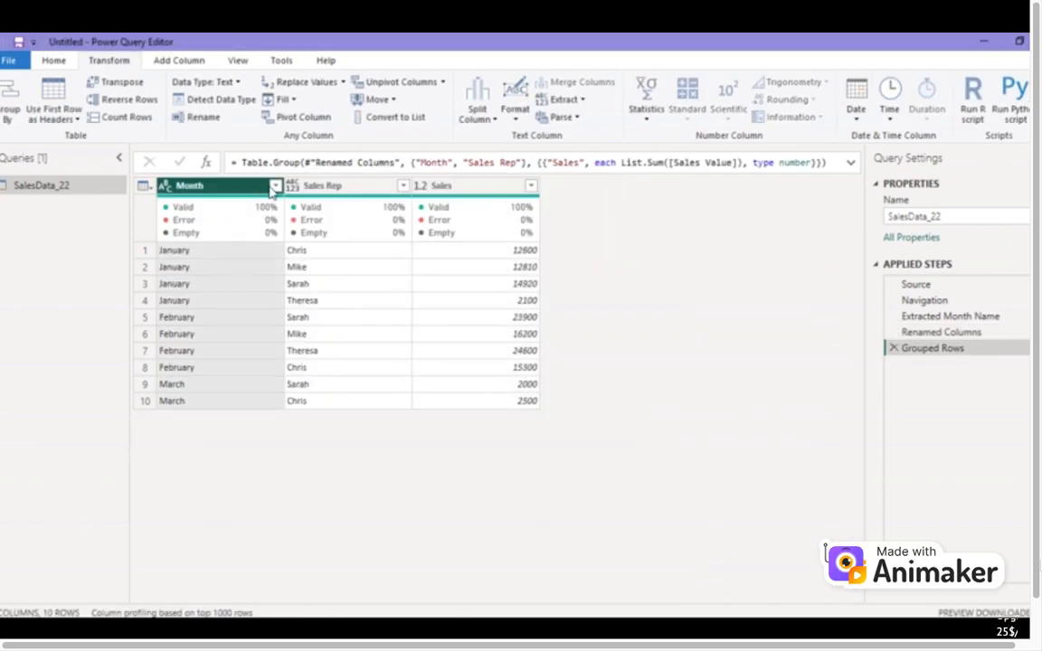
{"action": "left_click", "coordinate": [275, 186]}
{"action": "left_click", "coordinate": [50, 353]}
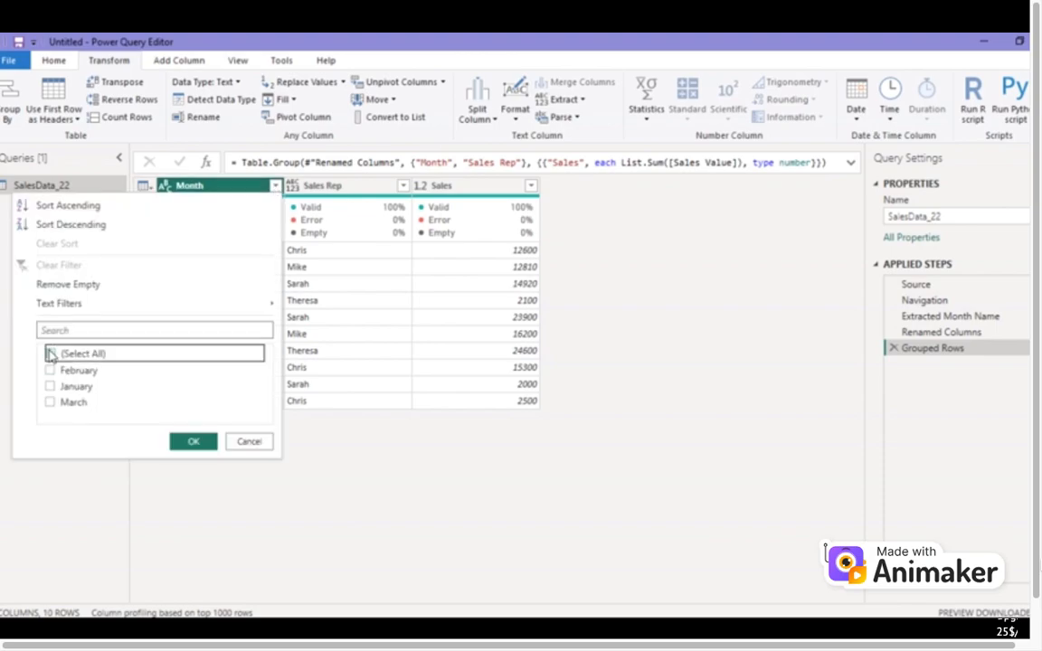
{"action": "left_click", "coordinate": [50, 386]}
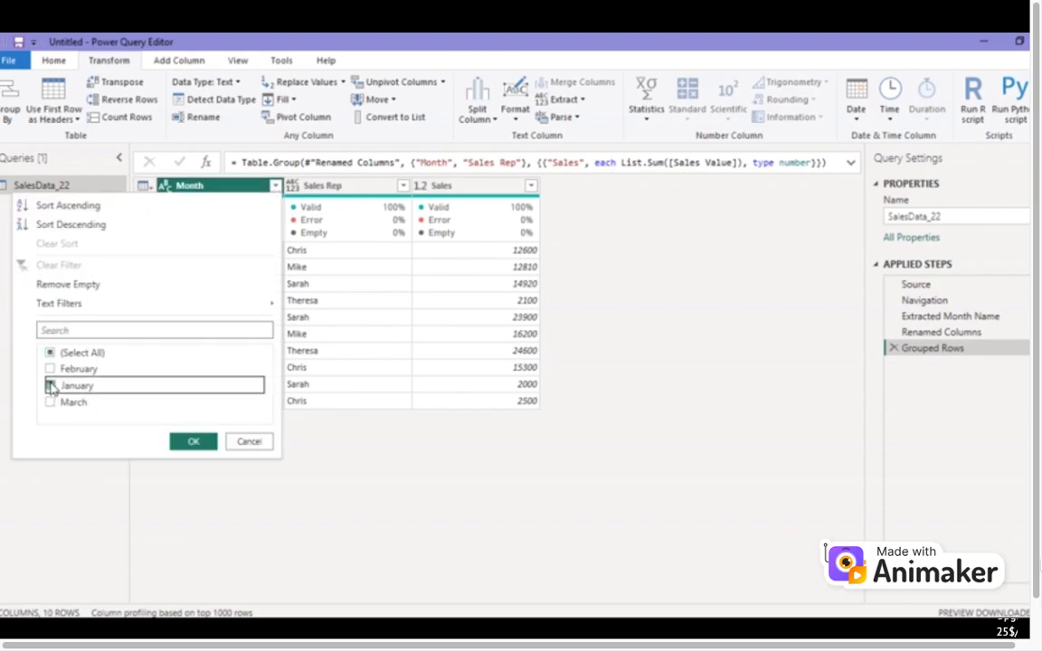
{"action": "left_click", "coordinate": [194, 441]}
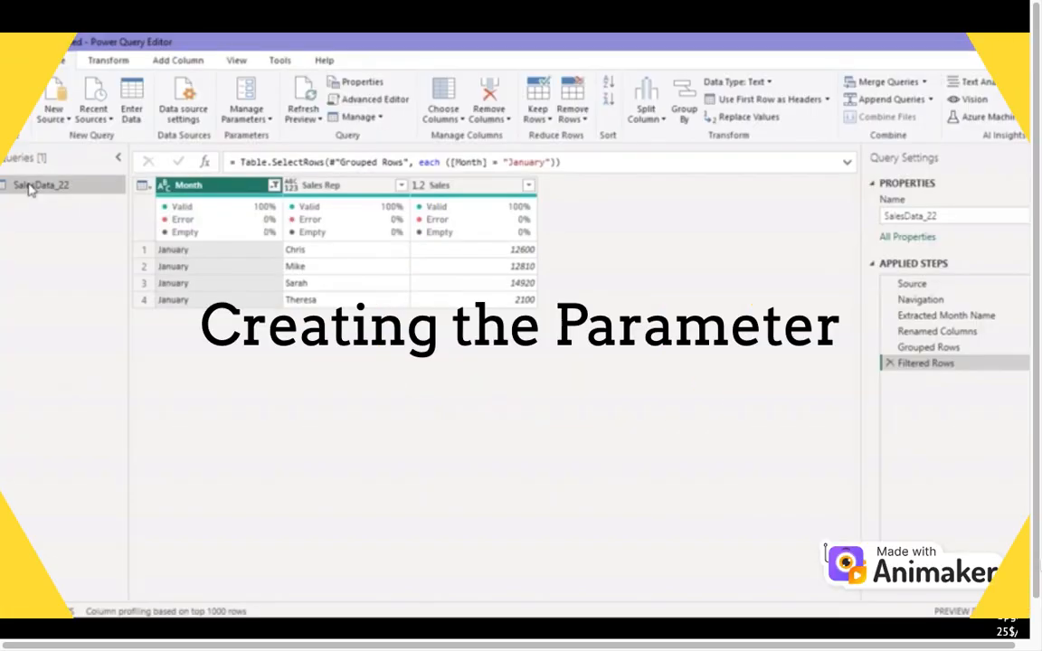
Duplicate the SalesData_22 query and rename the copy Example 2
{"action": "right_click", "coordinate": [28, 185]}
{"action": "left_click", "coordinate": [91, 311]}
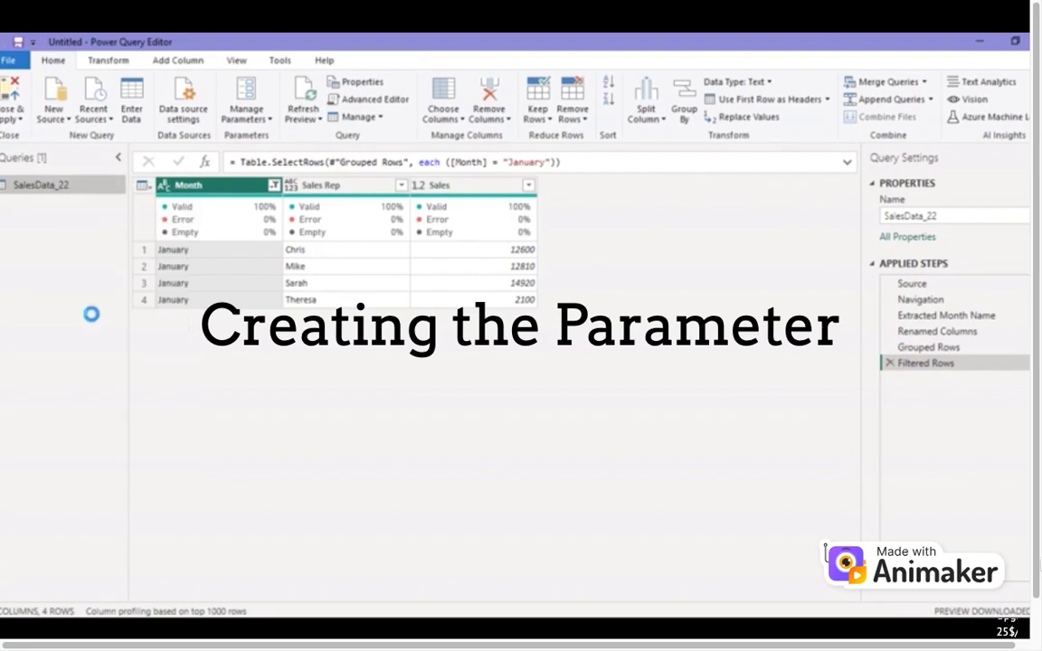
{"action": "left_click", "coordinate": [962, 222]}
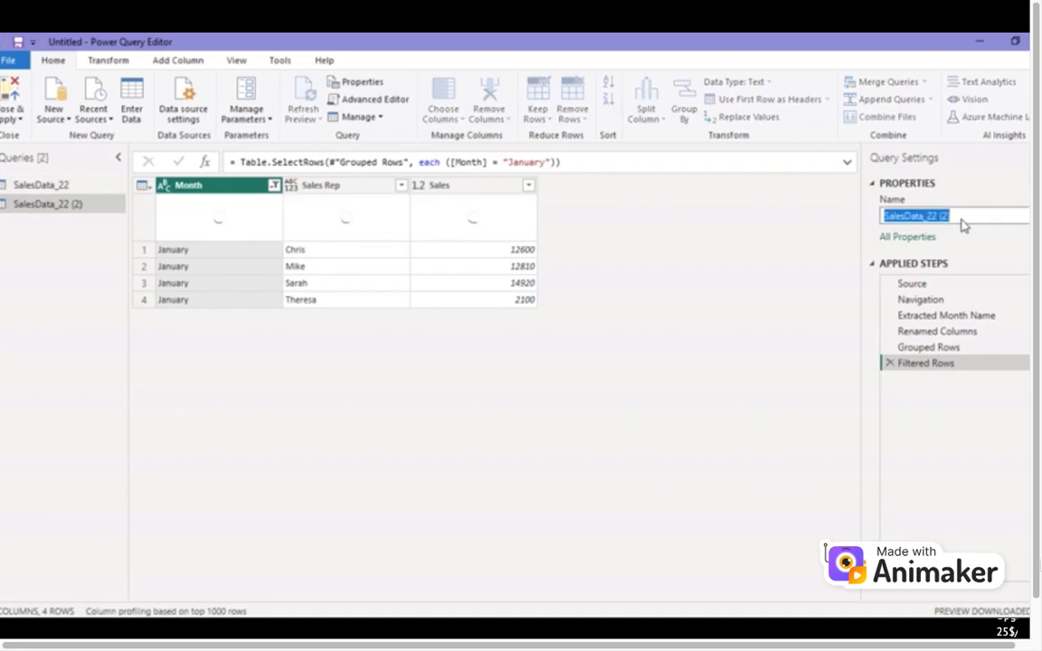
{"action": "type", "text": "Evample 2"}
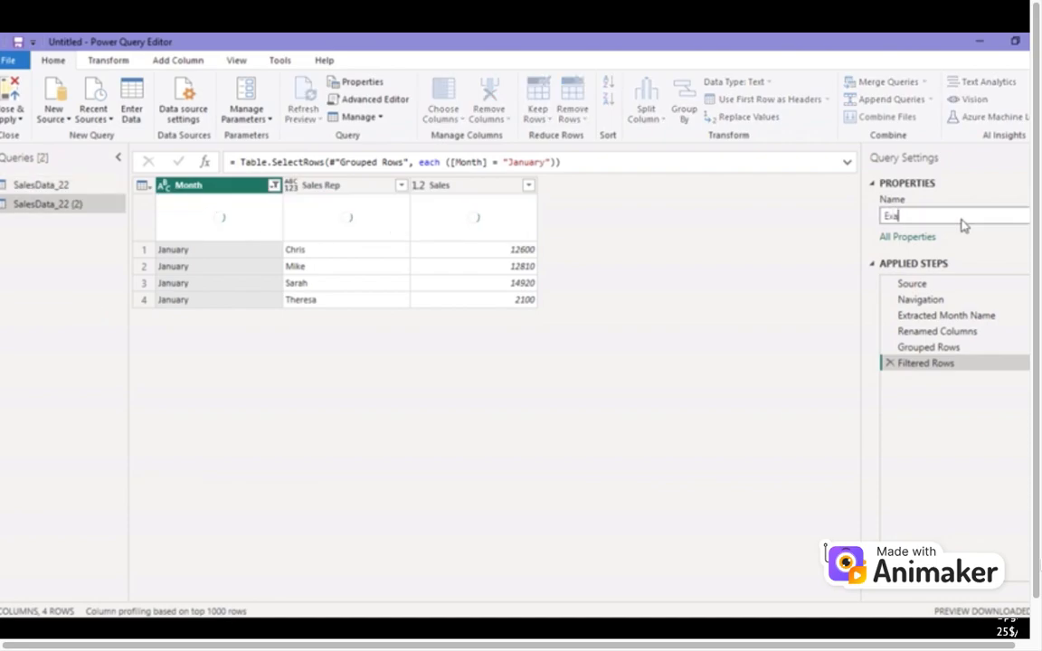
{"action": "key", "text": "Return"}
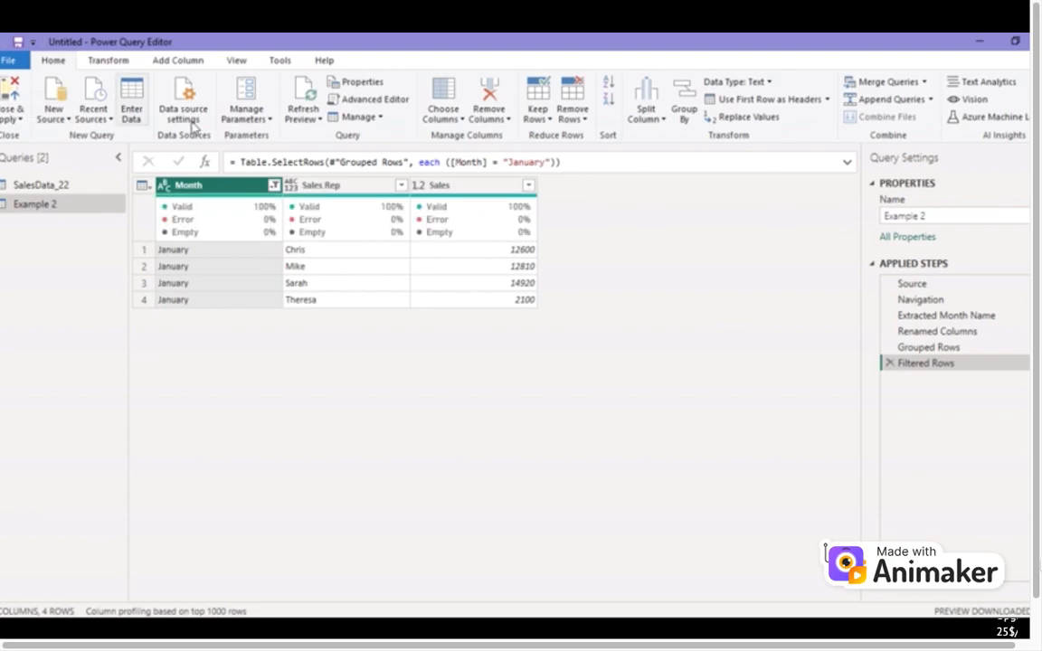
Create a new parameter named Select Month and set its type to Text
{"action": "left_click", "coordinate": [246, 113]}
{"action": "left_click", "coordinate": [289, 168]}
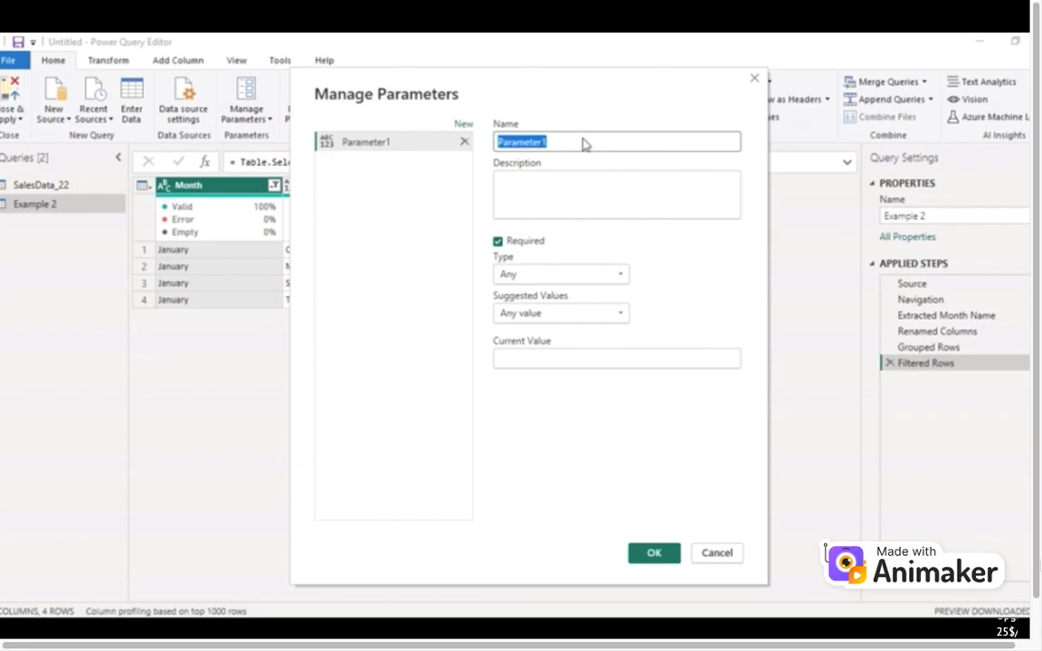
{"action": "type", "text": "Select Month"}
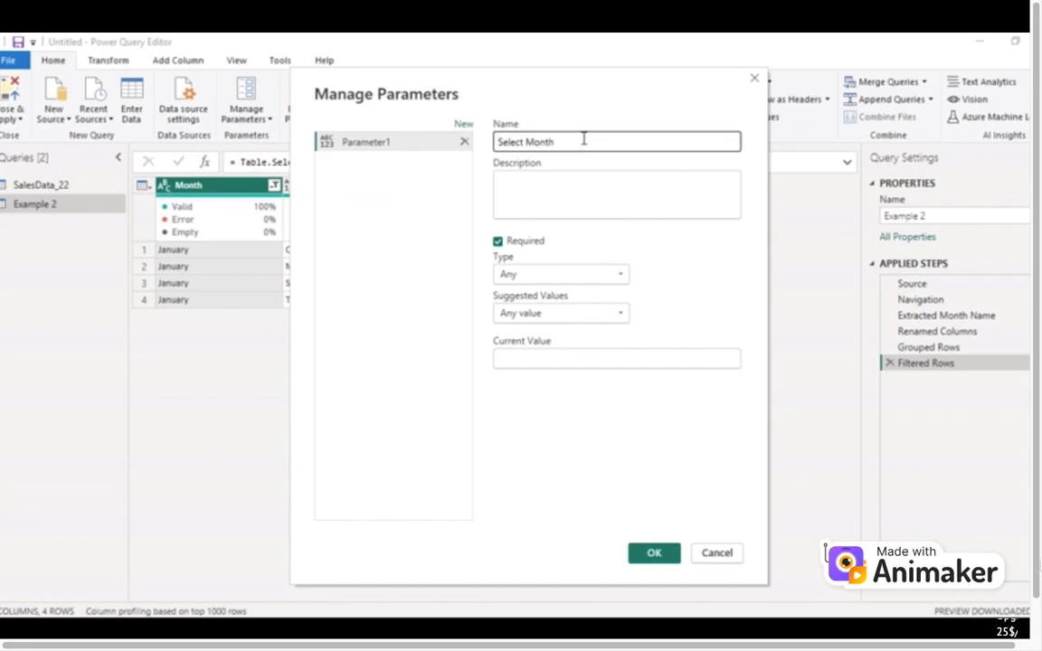
{"action": "left_click", "coordinate": [595, 276]}
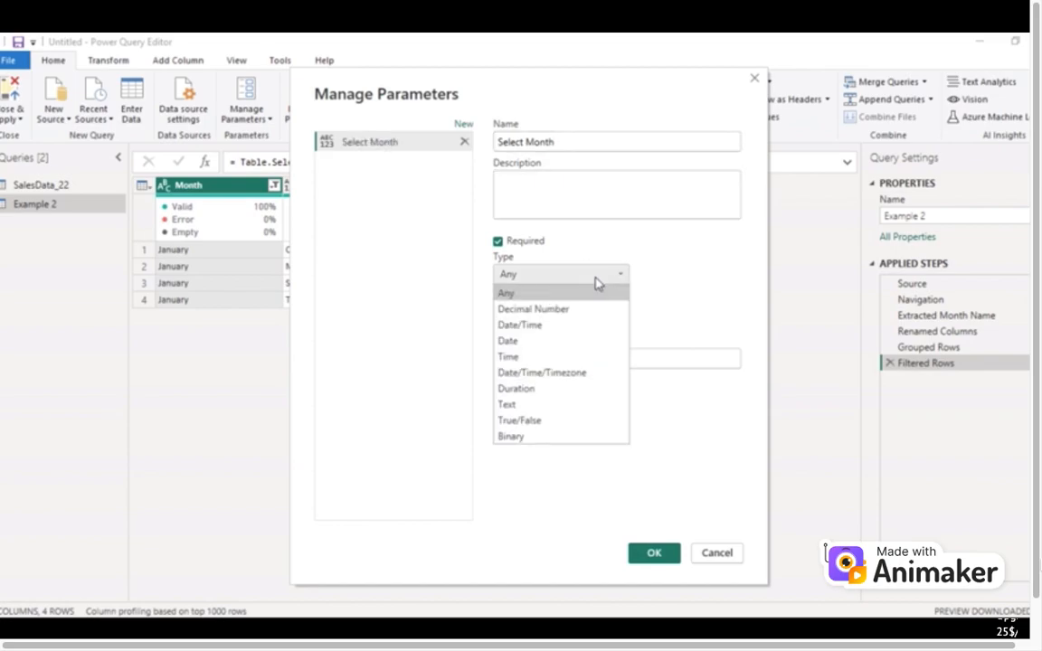
{"action": "left_click", "coordinate": [522, 406]}
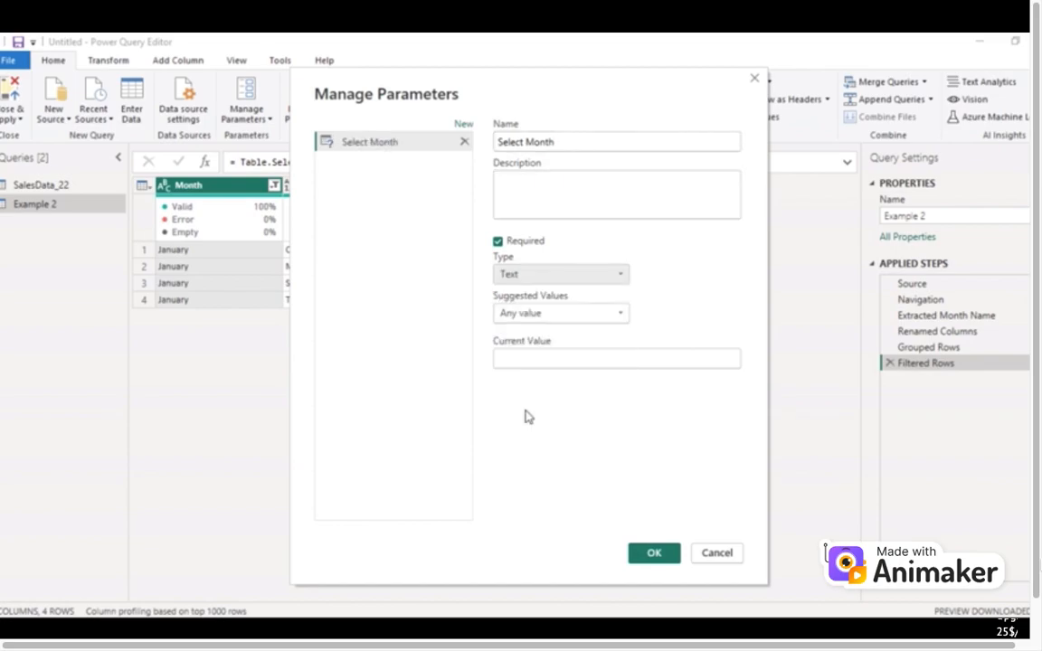
Set the parameter's suggested values to a list of values containing January, February and March
{"action": "left_click", "coordinate": [592, 317]}
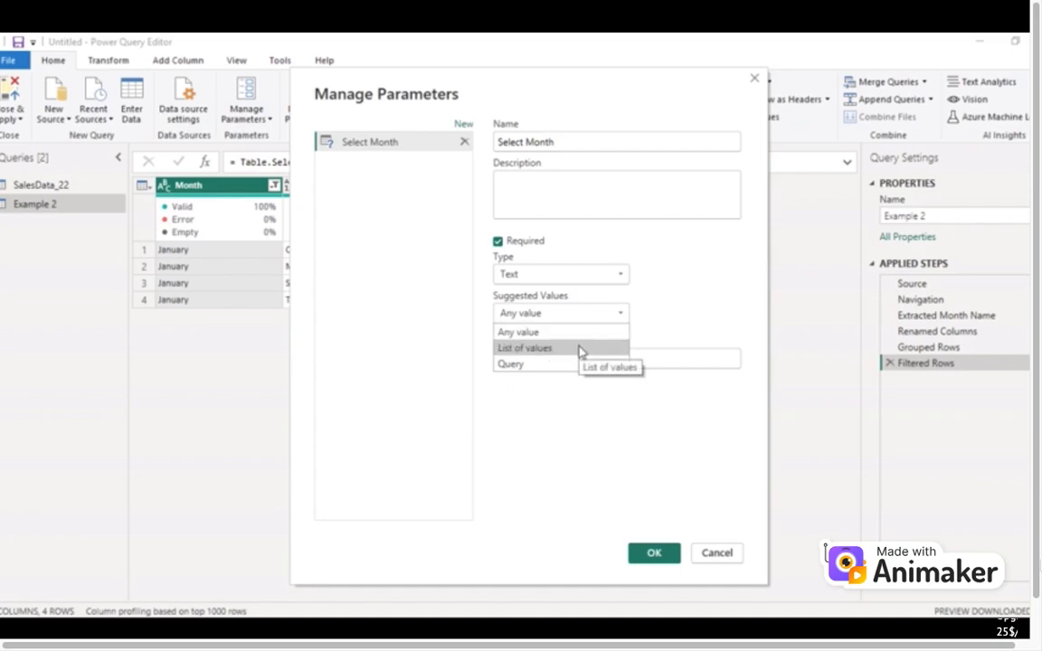
{"action": "left_click", "coordinate": [579, 349]}
{"action": "left_click", "coordinate": [563, 355]}
{"action": "type", "text": "January"}
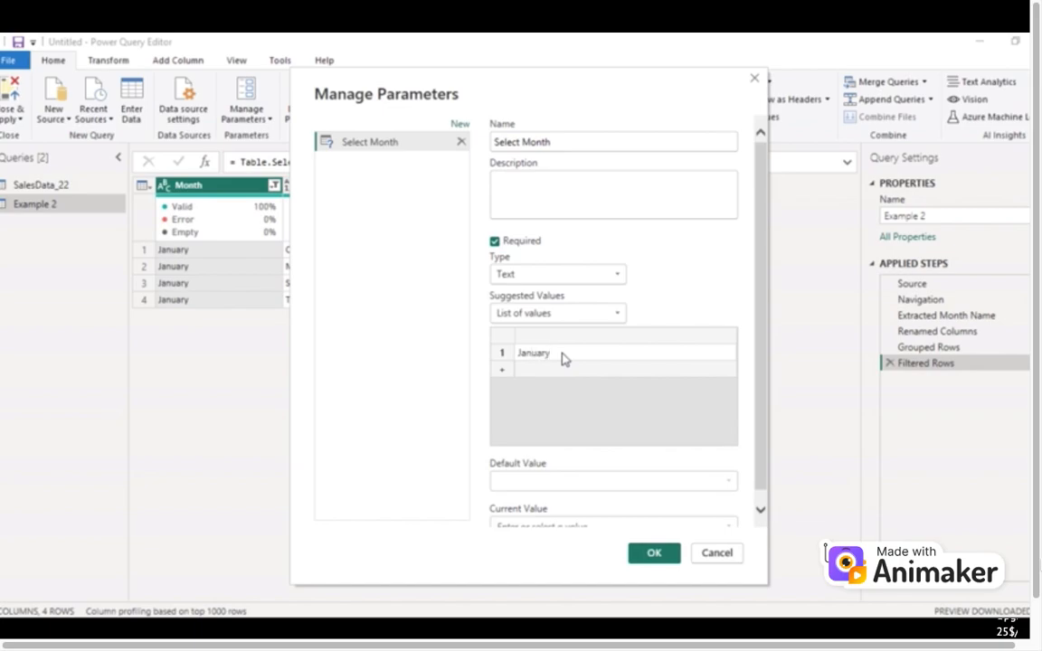
{"action": "left_click", "coordinate": [566, 369]}
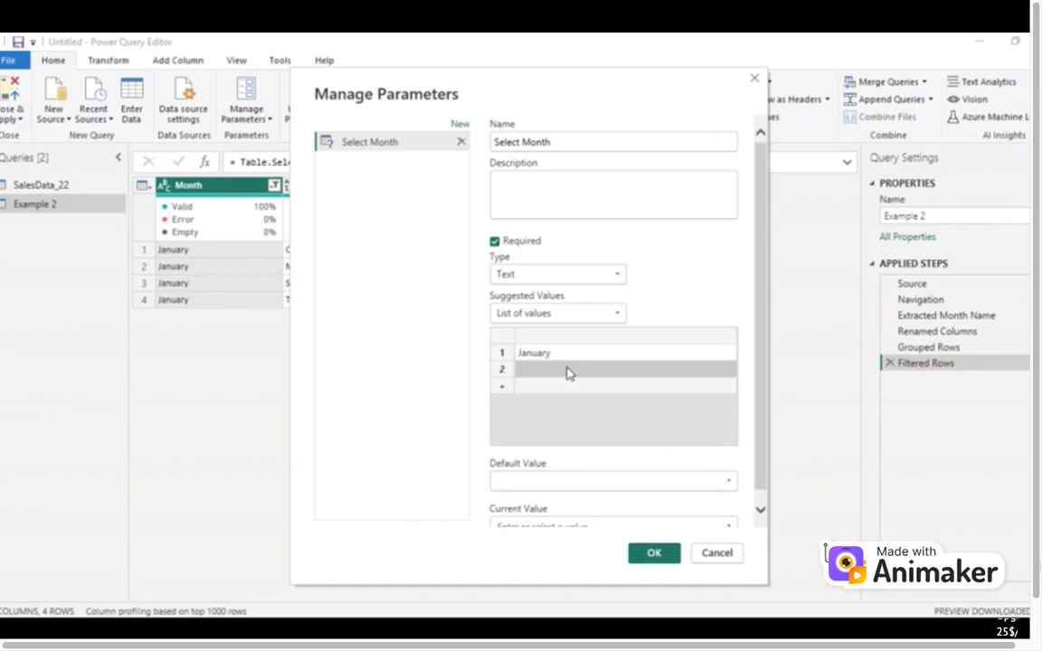
{"action": "type", "text": "Febu"}
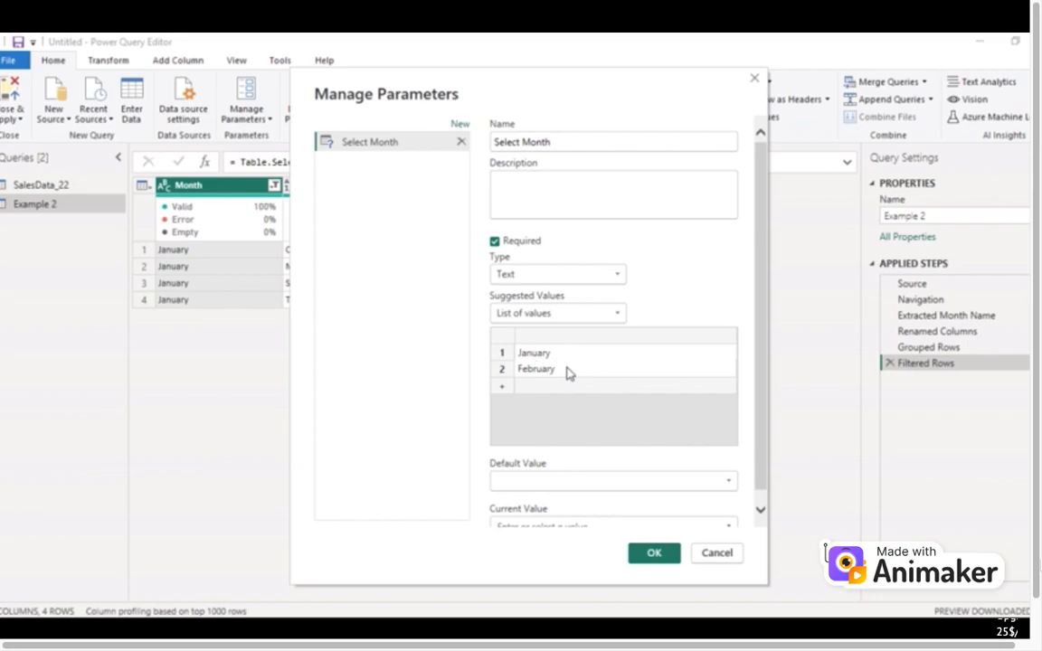
{"action": "left_click", "coordinate": [568, 392]}
{"action": "type", "text": "March"}
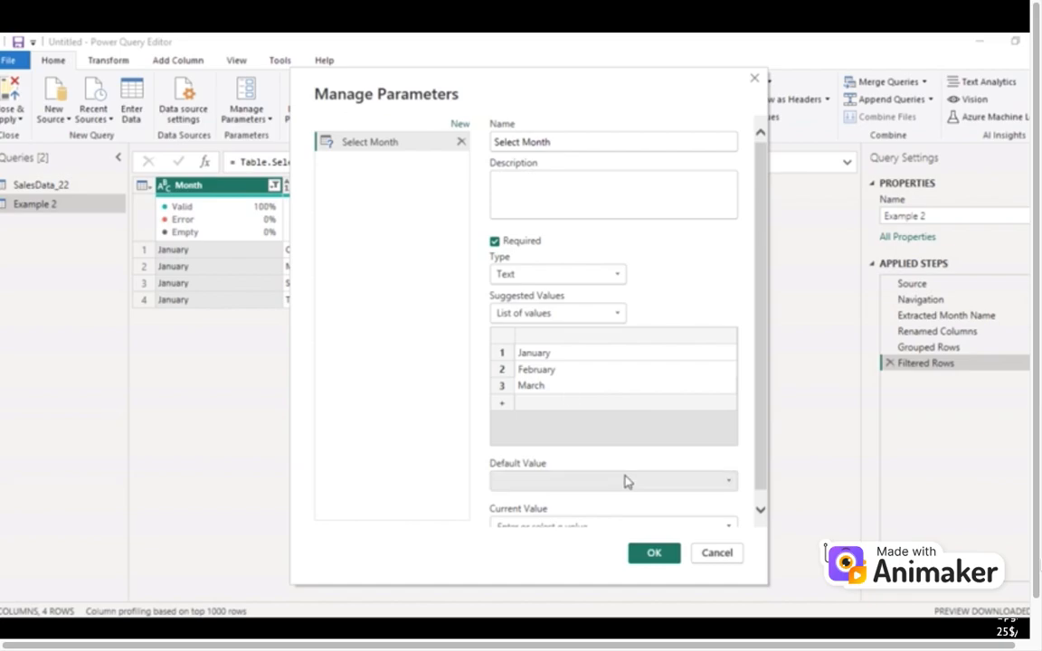
Set the Select Month parameter's default and current values to January and create the parameter
{"action": "left_click", "coordinate": [760, 475]}
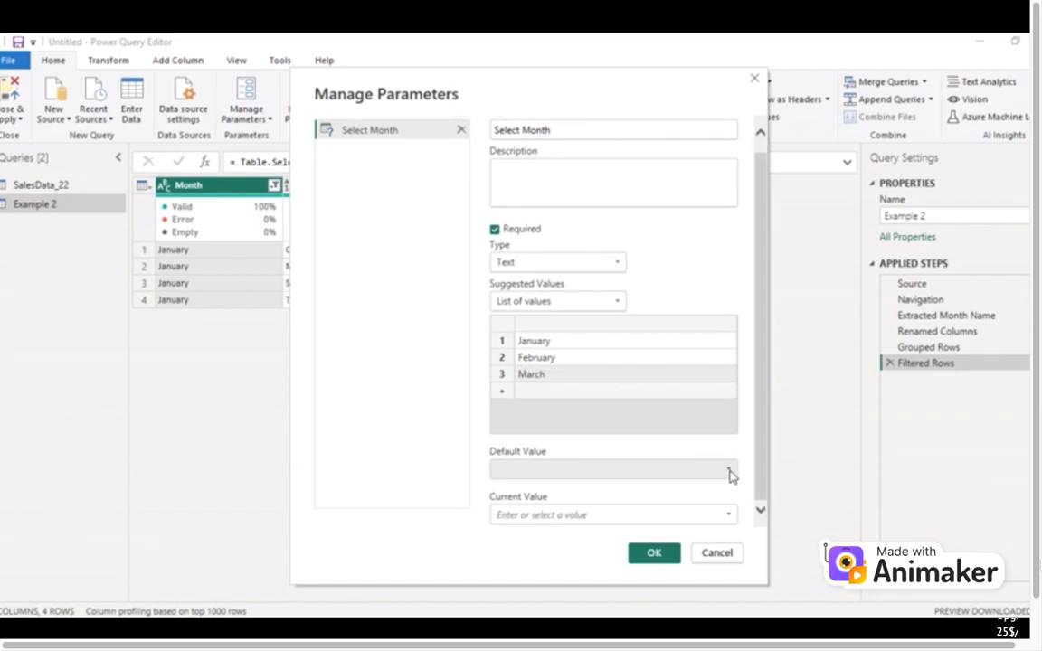
{"action": "left_click", "coordinate": [728, 468]}
{"action": "left_click", "coordinate": [657, 492]}
{"action": "left_click", "coordinate": [664, 512]}
{"action": "type", "text": "Jan"}
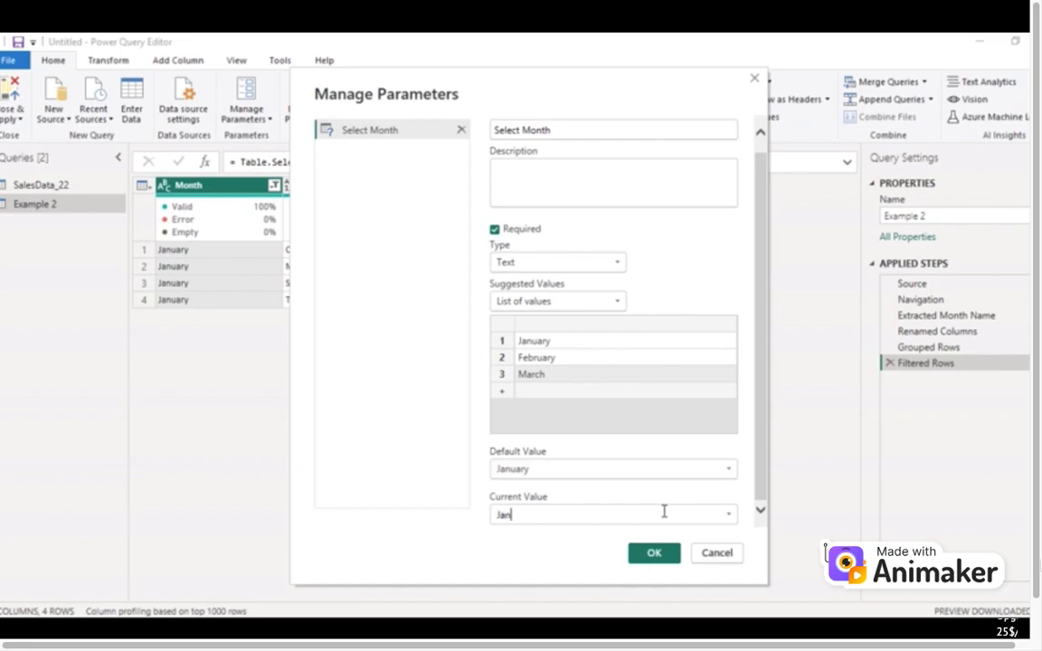
{"action": "type", "text": "uary"}
{"action": "left_click", "coordinate": [655, 555]}
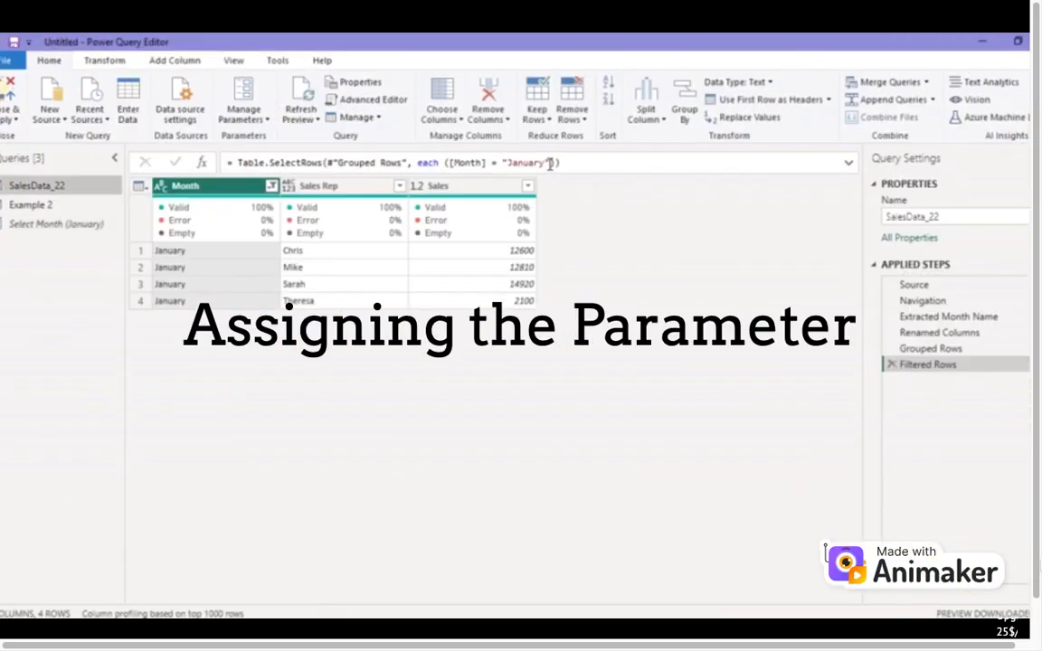
Replace "January" in the Filtered Rows formula of SalesData_22 with the #"Select Month" parameter
{"action": "left_click", "coordinate": [549, 163]}
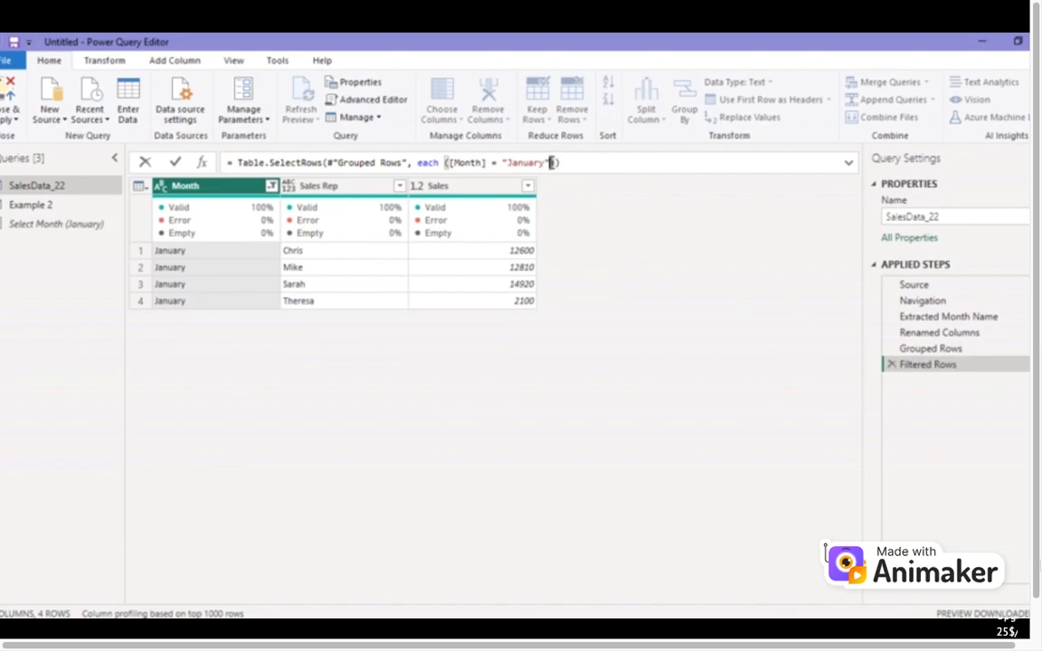
{"action": "left_click_drag", "start_coordinate": [549, 163], "coordinate": [502, 163]}
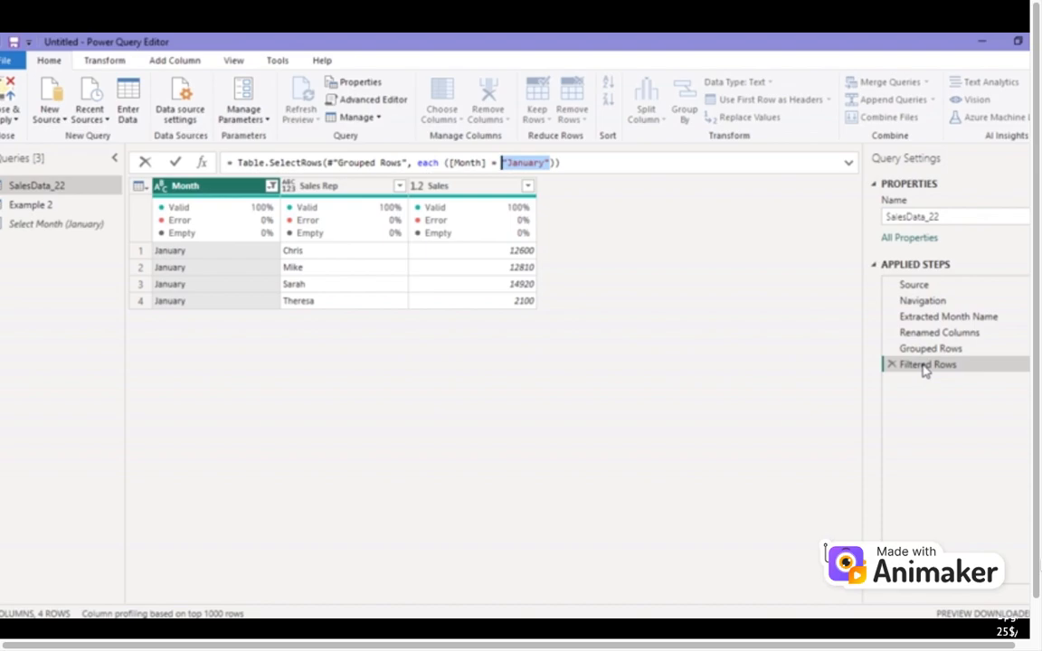
{"action": "key", "text": "BackSpace"}
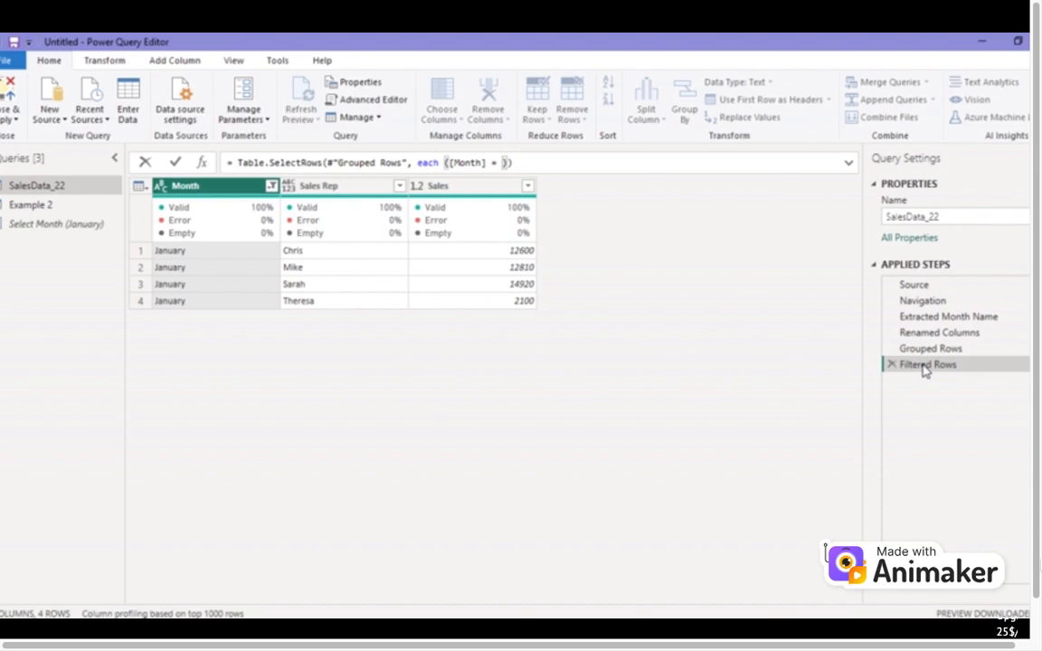
{"action": "type", "text": "Sele"}
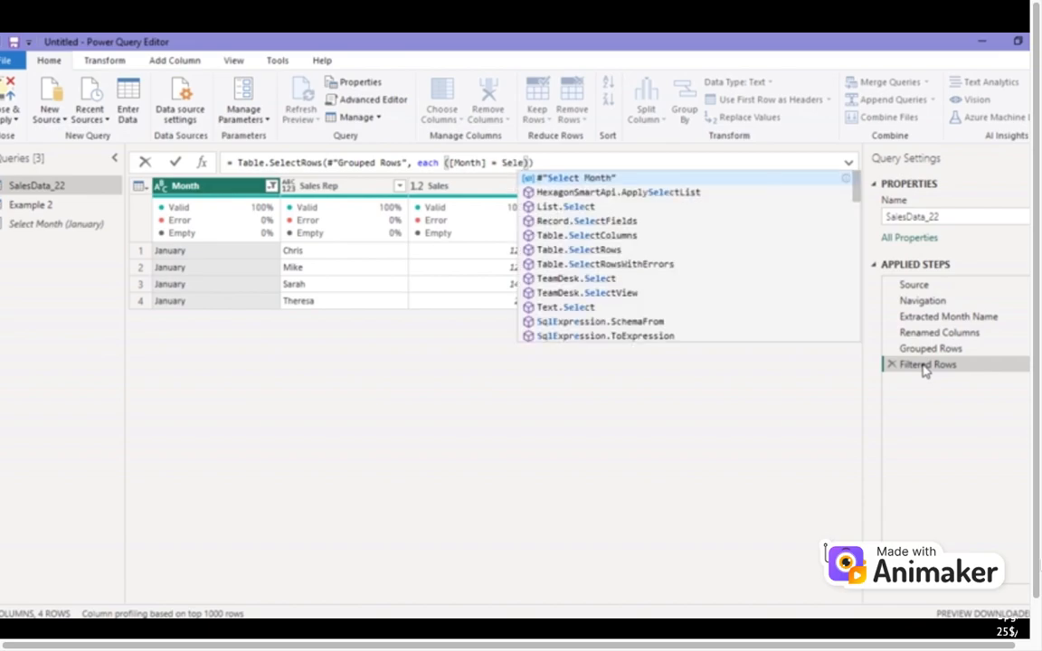
{"action": "left_click", "coordinate": [595, 178]}
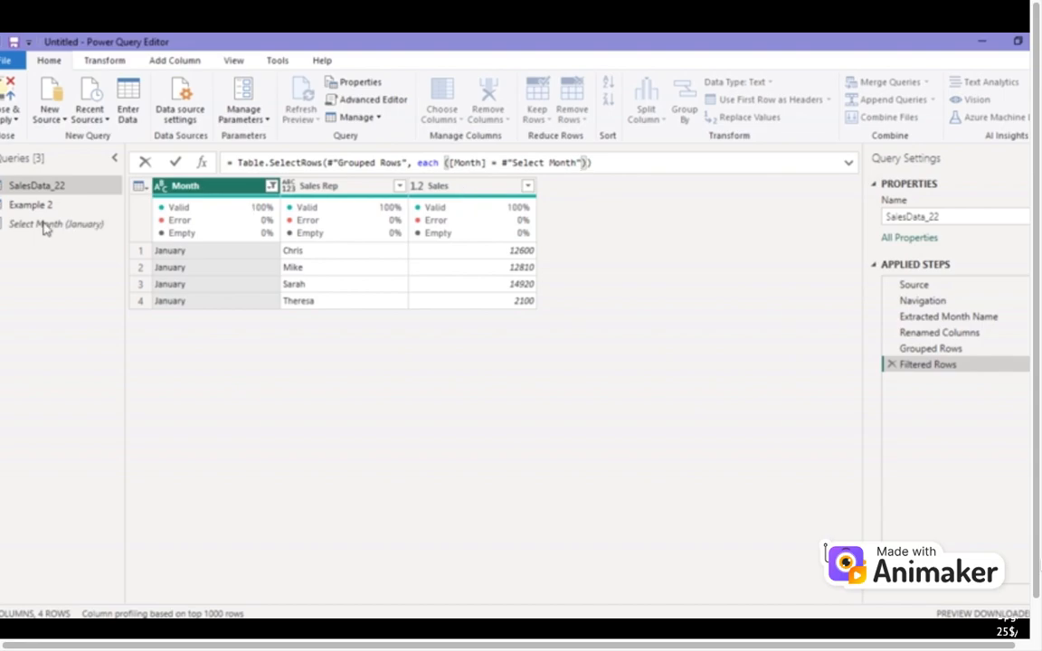
{"action": "key", "text": "Return"}
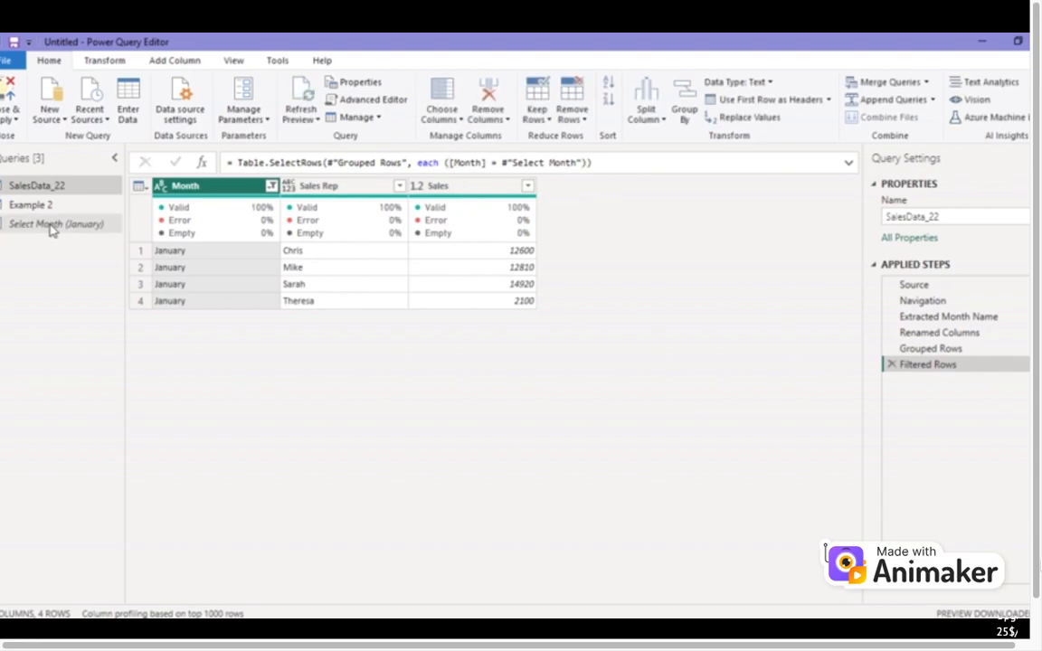
Set the Select Month parameter's current value to February, check SalesData_22, and close and apply the queries
{"action": "left_click", "coordinate": [52, 226]}
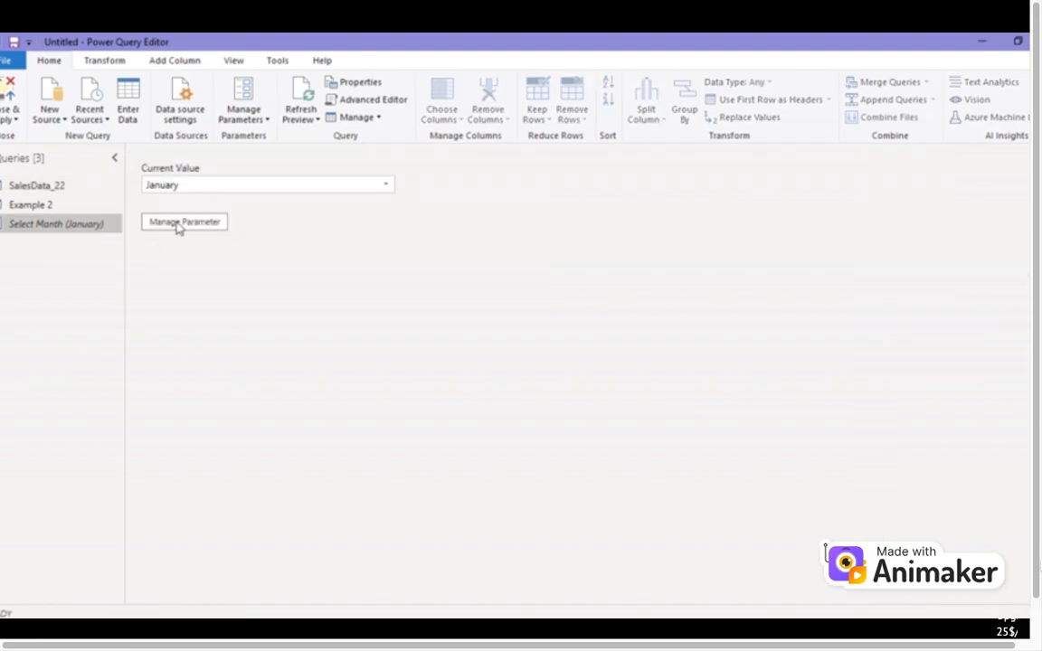
{"action": "left_click", "coordinate": [388, 186]}
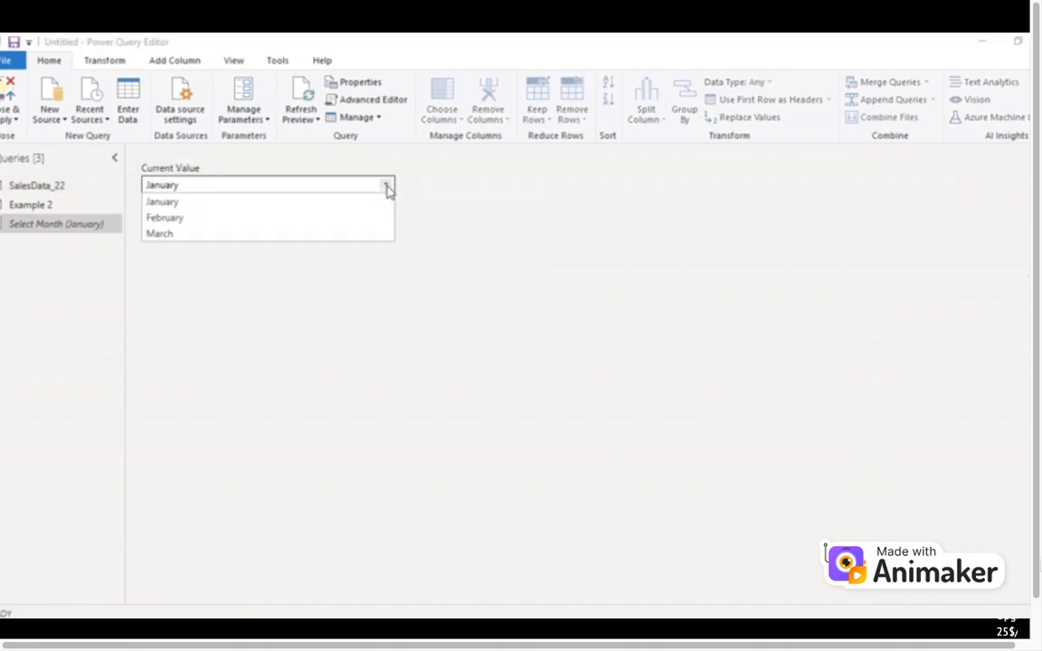
{"action": "left_click", "coordinate": [321, 220]}
{"action": "left_click", "coordinate": [50, 187]}
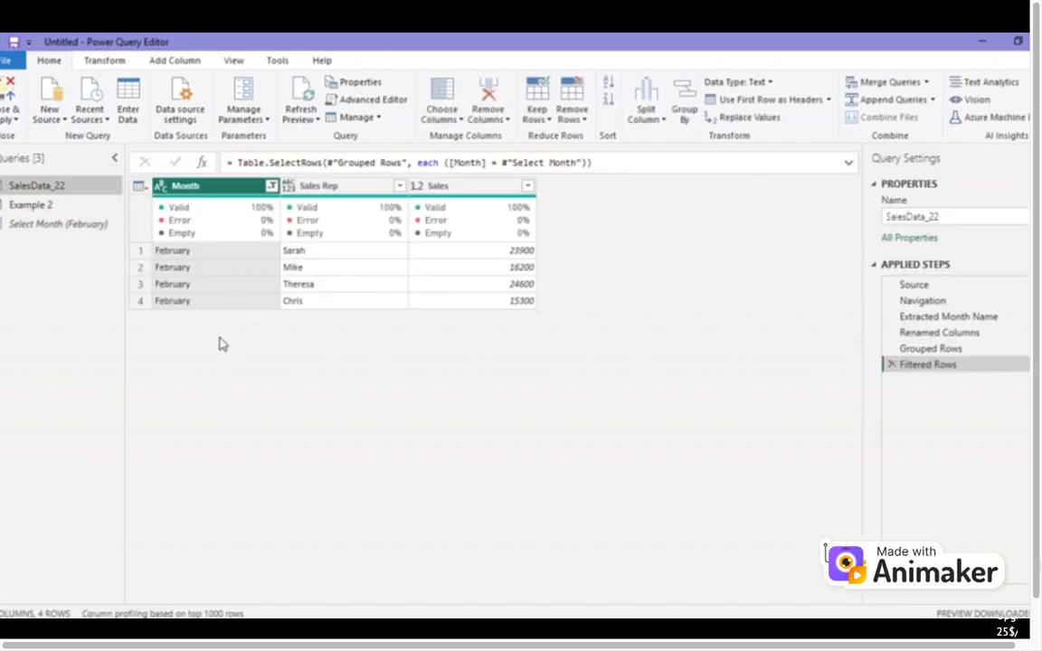
{"action": "left_click", "coordinate": [14, 123]}
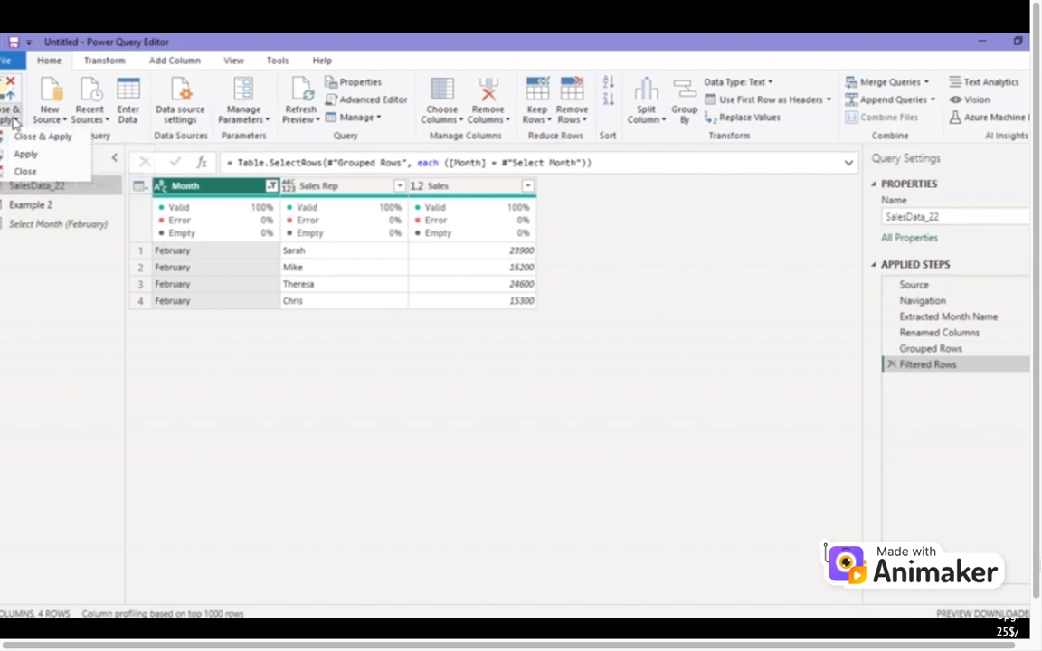
{"action": "left_click", "coordinate": [36, 136]}
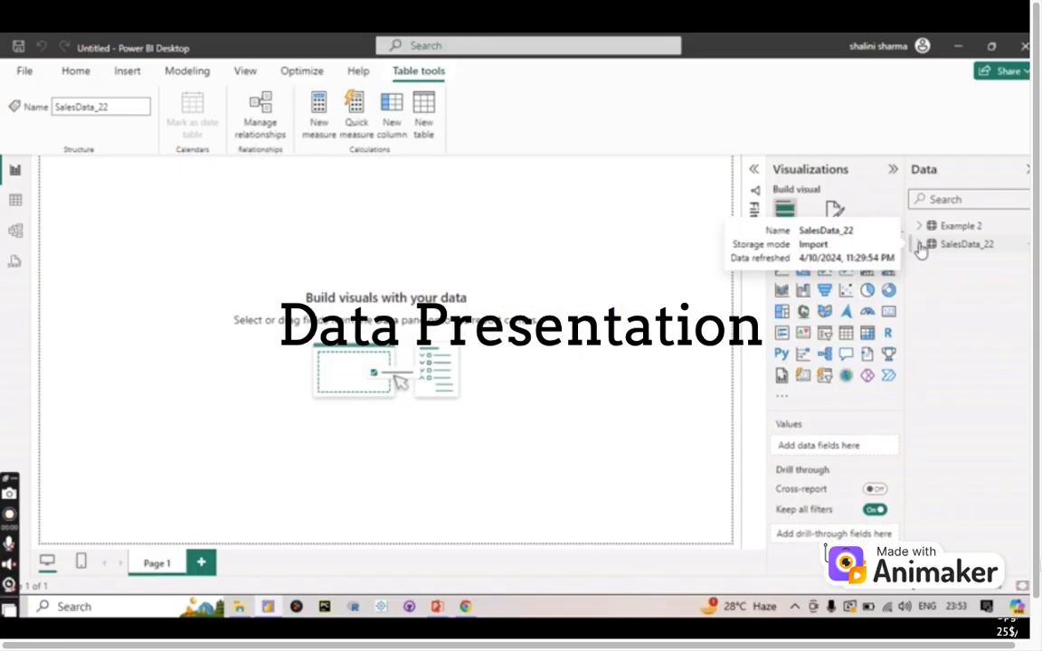
Insert a stacked column chart in the upper middle of the report page and enlarge it
{"action": "left_click", "coordinate": [920, 244]}
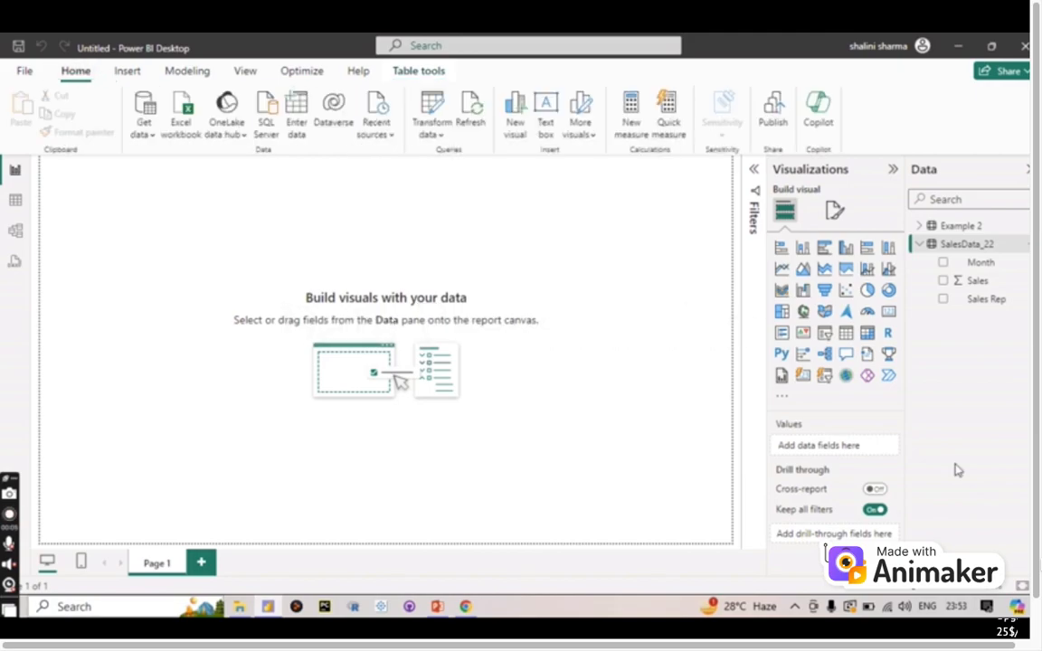
{"action": "left_click", "coordinate": [803, 250]}
{"action": "left_click_drag", "start_coordinate": [136, 227], "coordinate": [362, 290]}
{"action": "left_click_drag", "start_coordinate": [422, 368], "coordinate": [582, 475]}
{"action": "left_click_drag", "start_coordinate": [416, 351], "coordinate": [394, 297]}
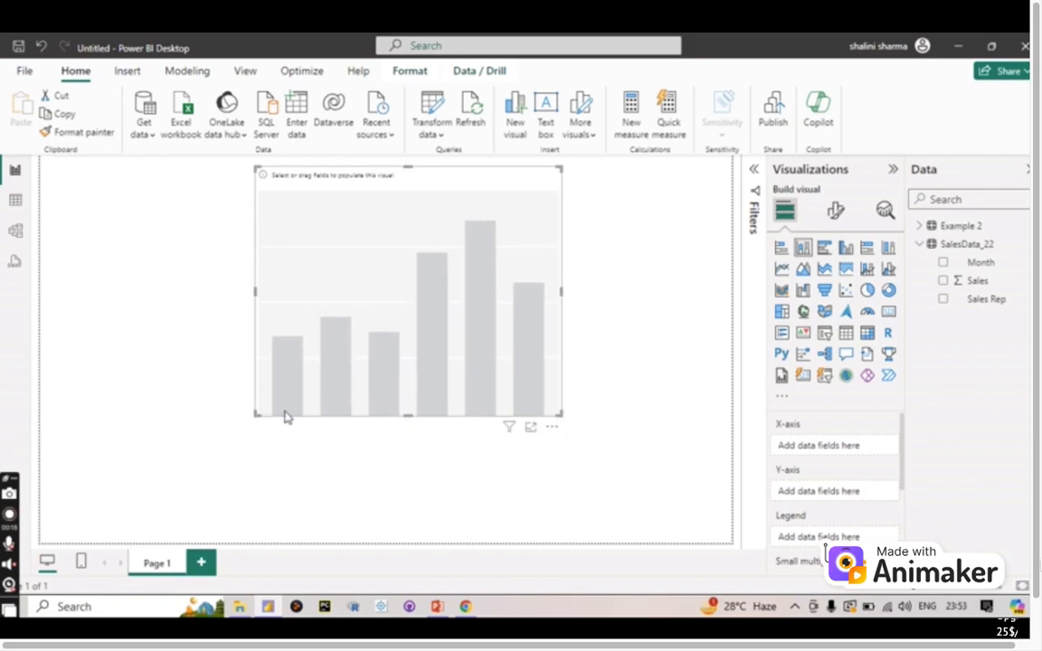
{"action": "left_click_drag", "start_coordinate": [257, 417], "coordinate": [232, 453]}
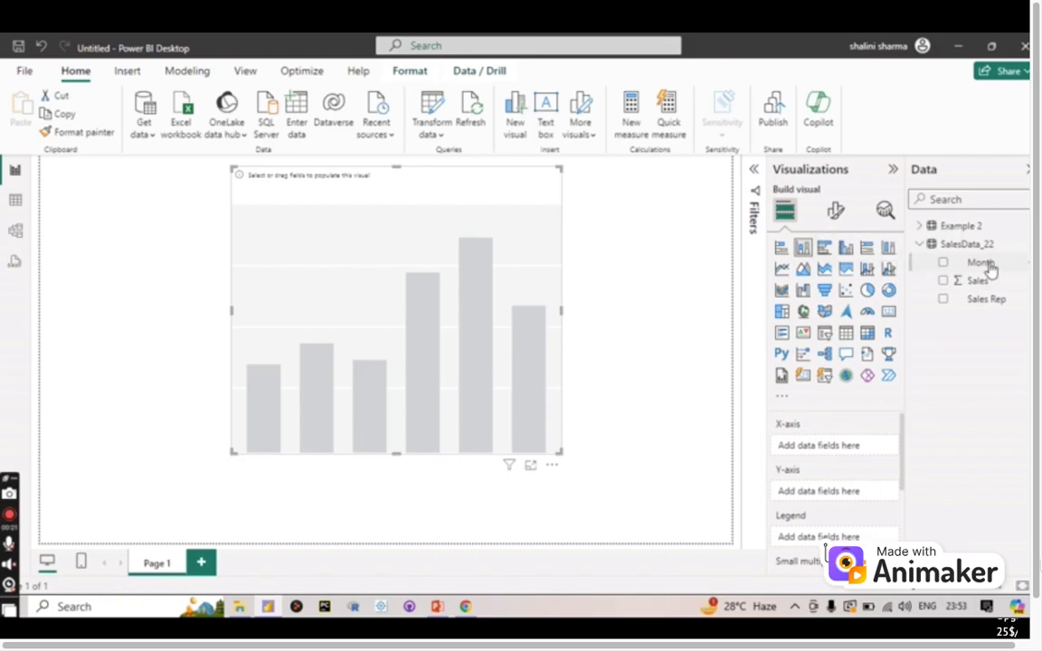
Assign Month from SalesData_22 to the chart's X-axis and Sales Rep to its Y-axis, and enlarge the chart slightly
{"action": "left_click_drag", "start_coordinate": [1004, 271], "coordinate": [851, 454]}
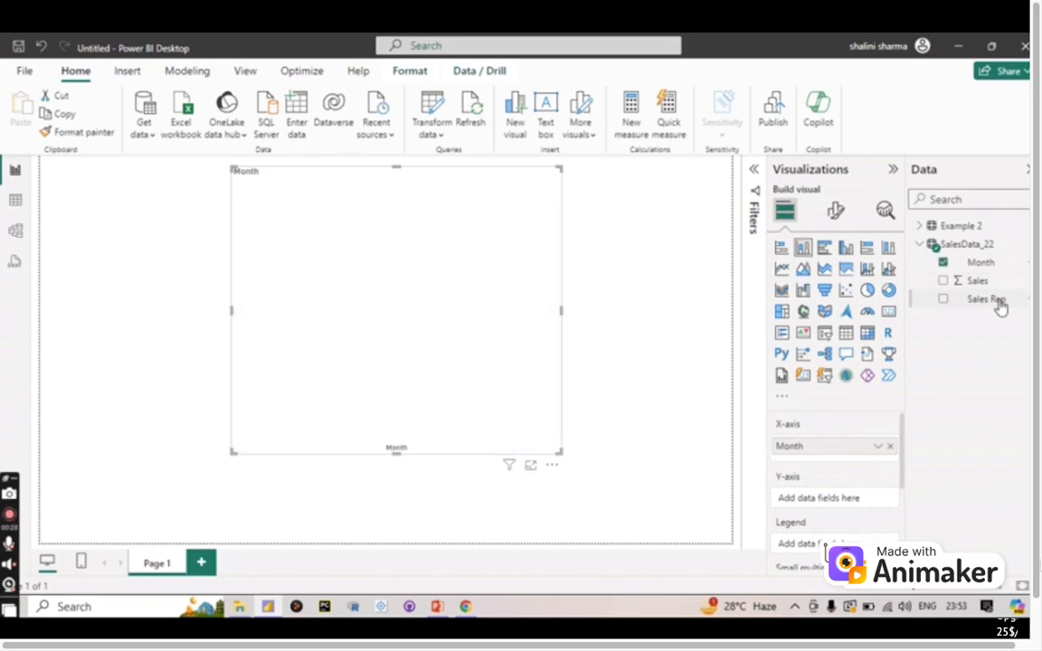
{"action": "left_click", "coordinate": [920, 227]}
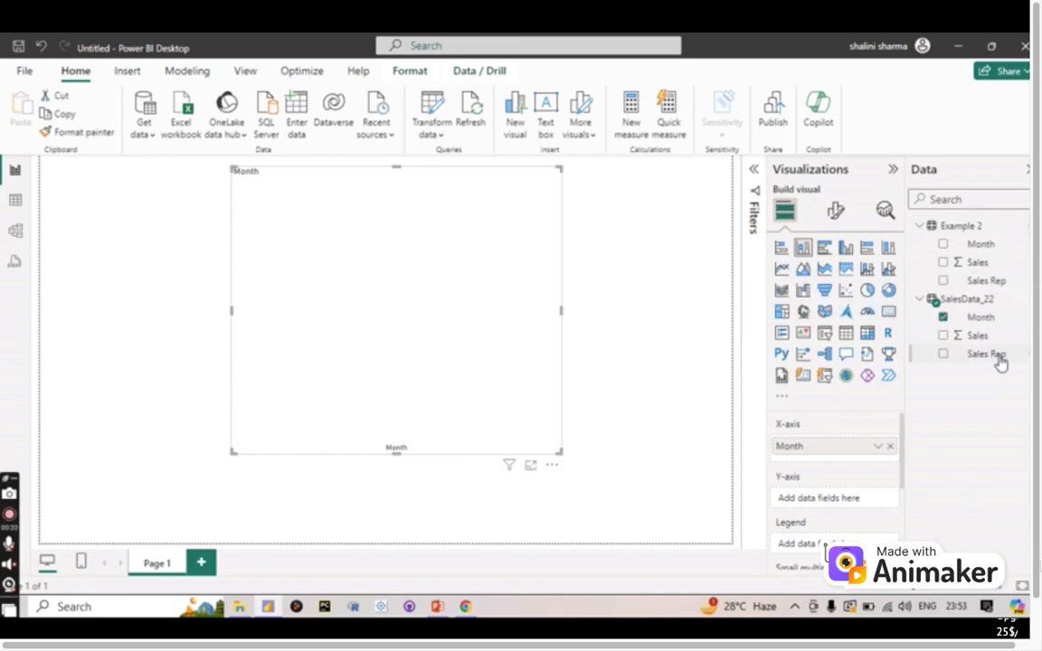
{"action": "left_click_drag", "start_coordinate": [999, 356], "coordinate": [857, 503]}
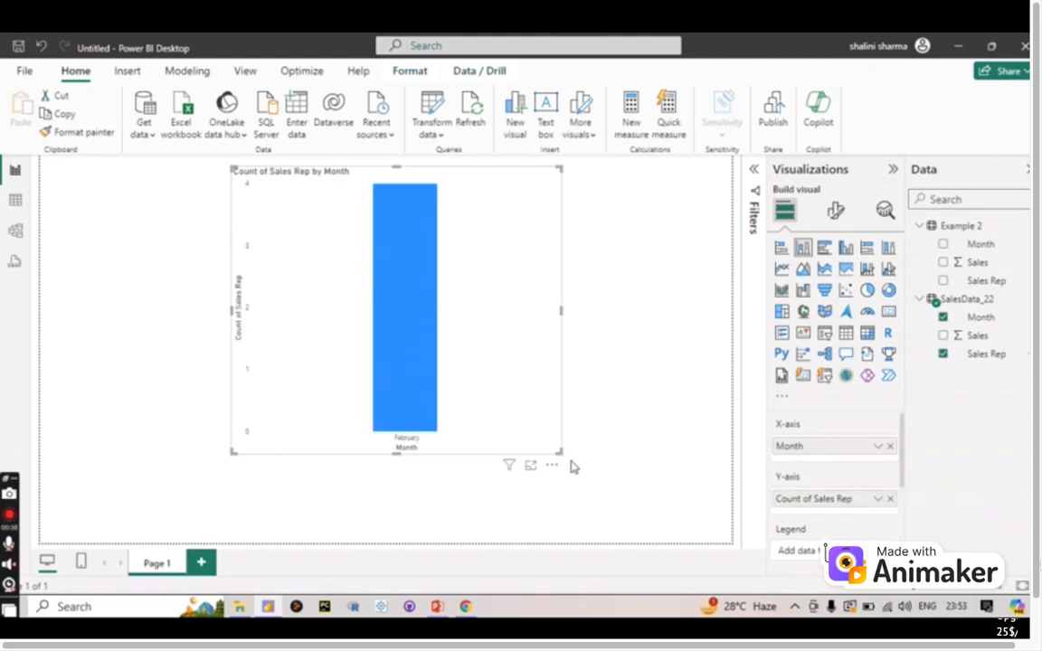
{"action": "left_click_drag", "start_coordinate": [557, 450], "coordinate": [590, 479]}
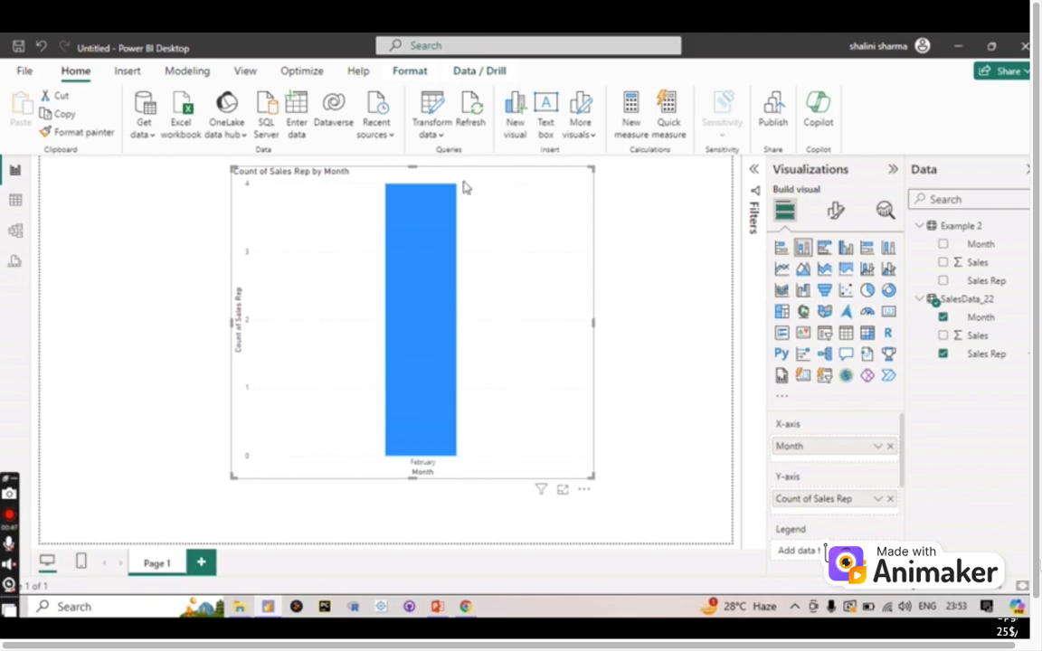
Set the Select Month parameter to January from the report and apply the pending query changes
{"action": "left_click", "coordinate": [433, 134]}
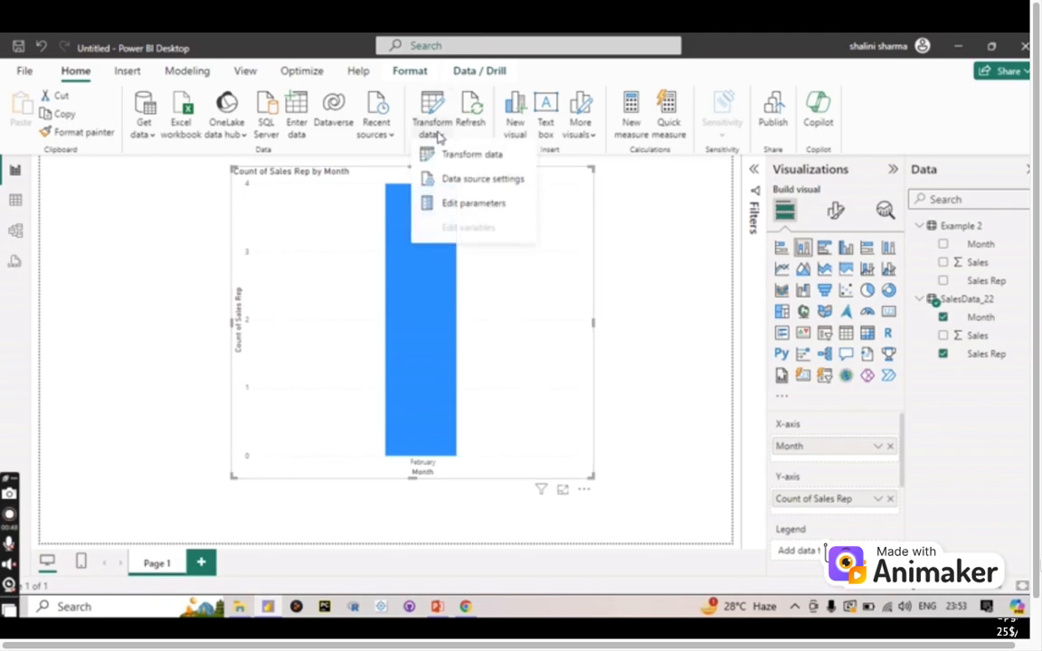
{"action": "left_click", "coordinate": [480, 209]}
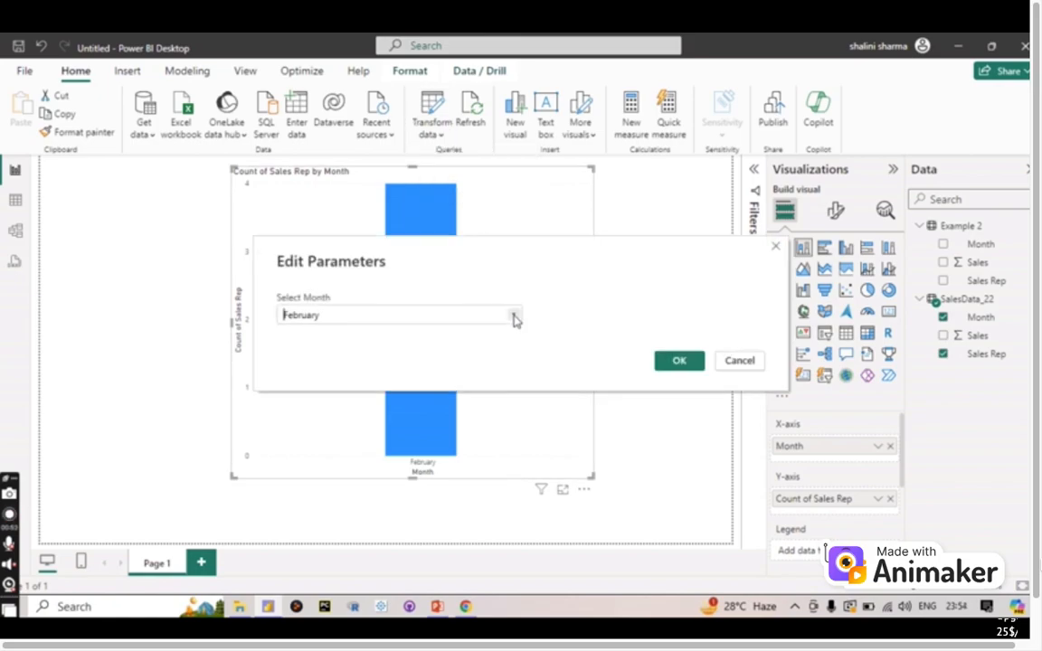
{"action": "left_click", "coordinate": [514, 316]}
{"action": "left_click", "coordinate": [449, 334]}
{"action": "left_click", "coordinate": [678, 360]}
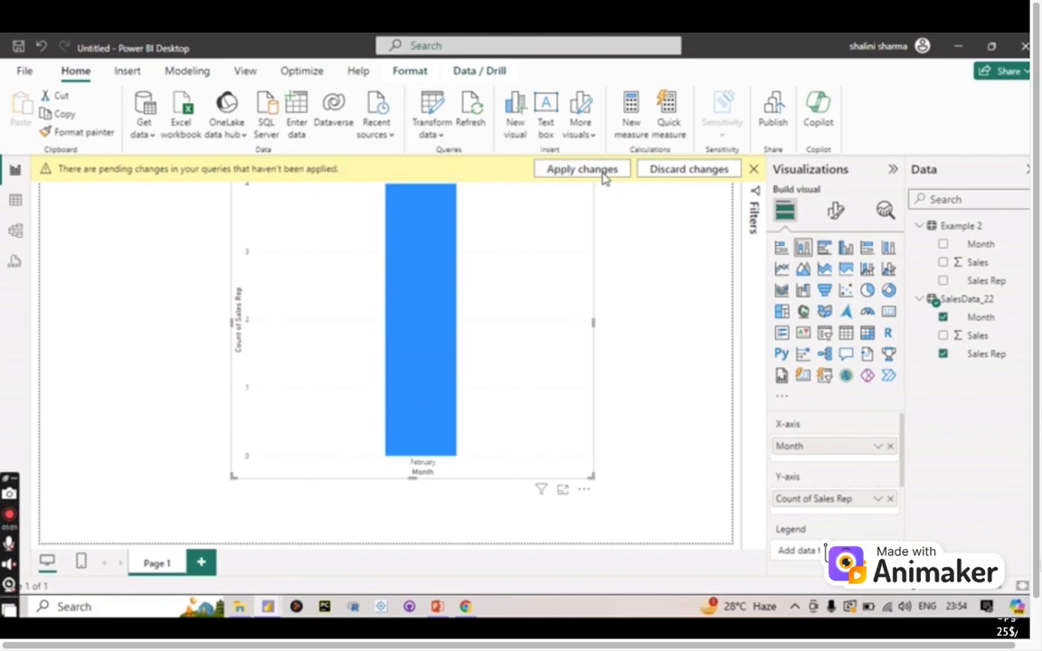
{"action": "left_click", "coordinate": [604, 178]}
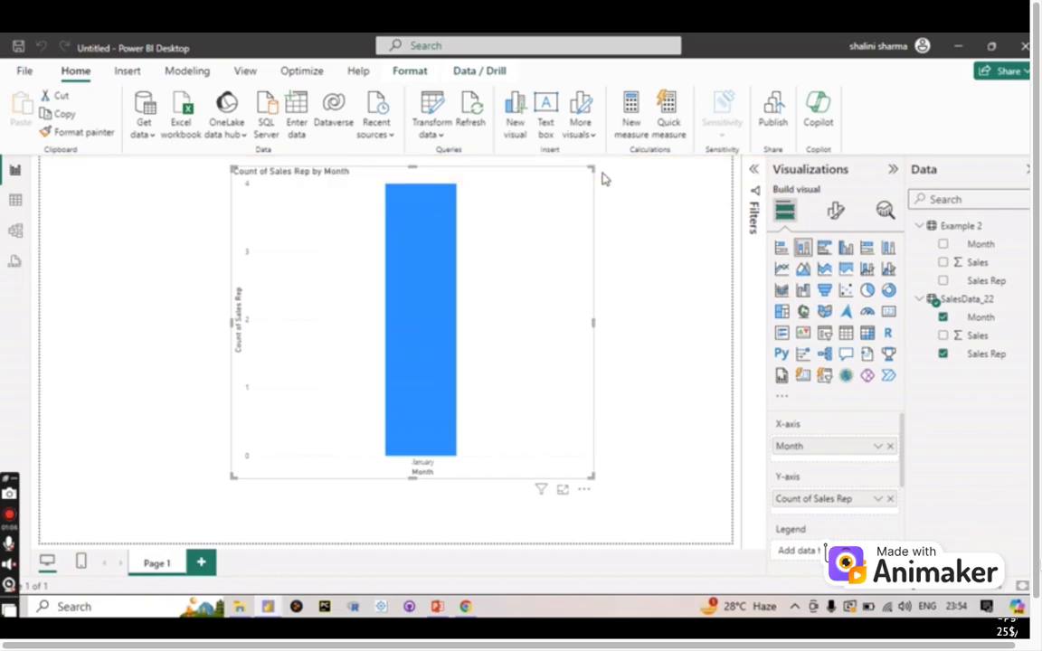
Apply March as the Select Month parameter value from the report and enlarge the column chart
{"action": "left_click", "coordinate": [436, 136]}
{"action": "left_click", "coordinate": [477, 209]}
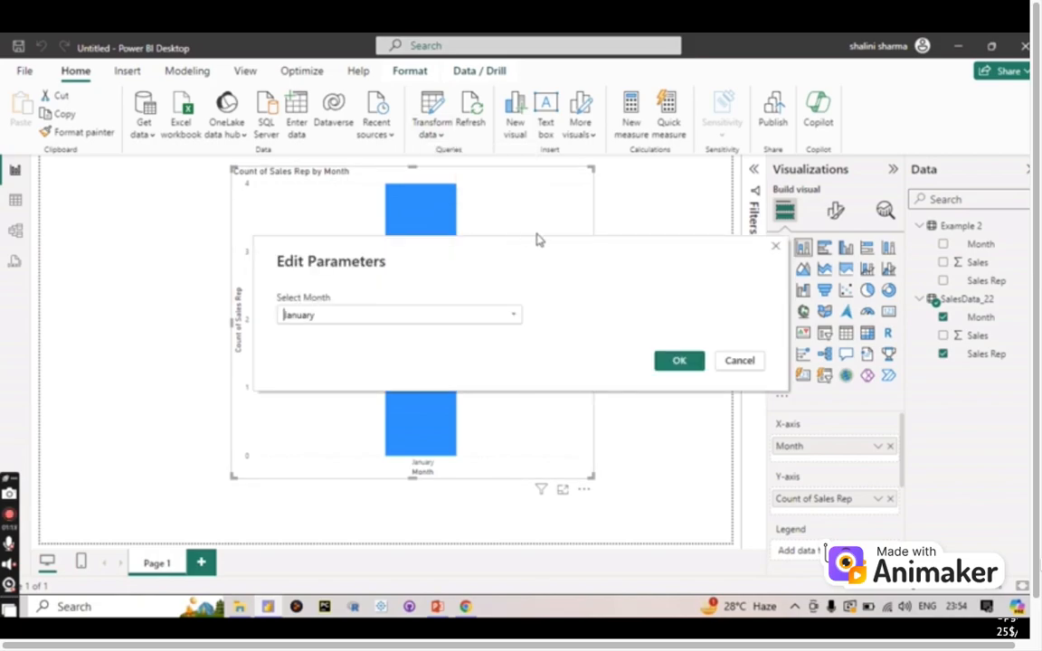
{"action": "left_click", "coordinate": [512, 317]}
{"action": "left_click", "coordinate": [465, 363]}
{"action": "left_click", "coordinate": [680, 364]}
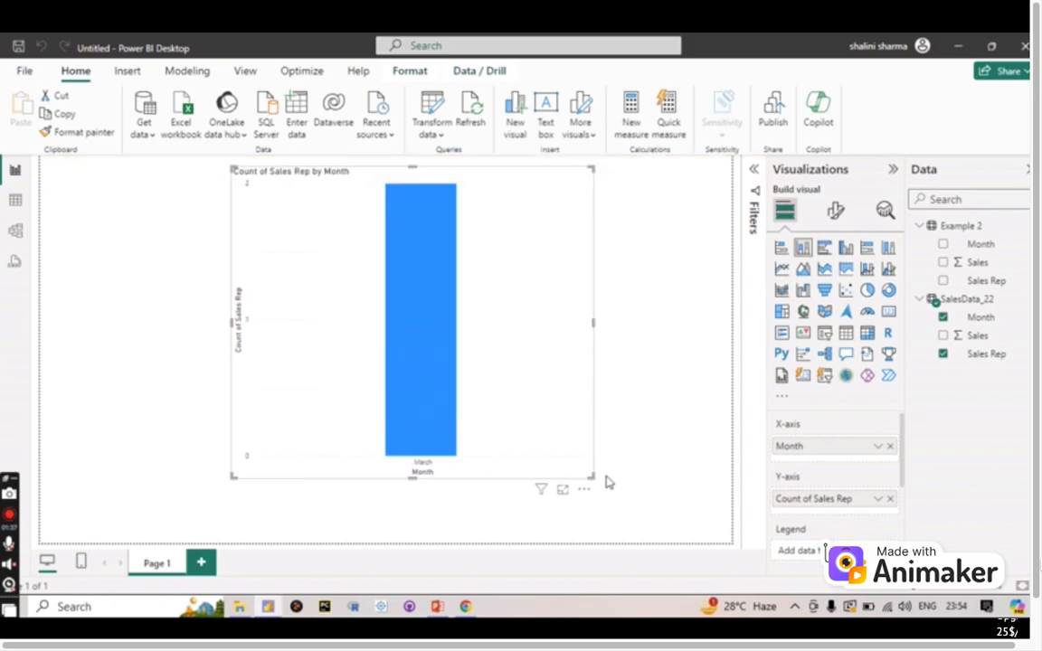
{"action": "left_click_drag", "start_coordinate": [594, 477], "coordinate": [635, 509]}
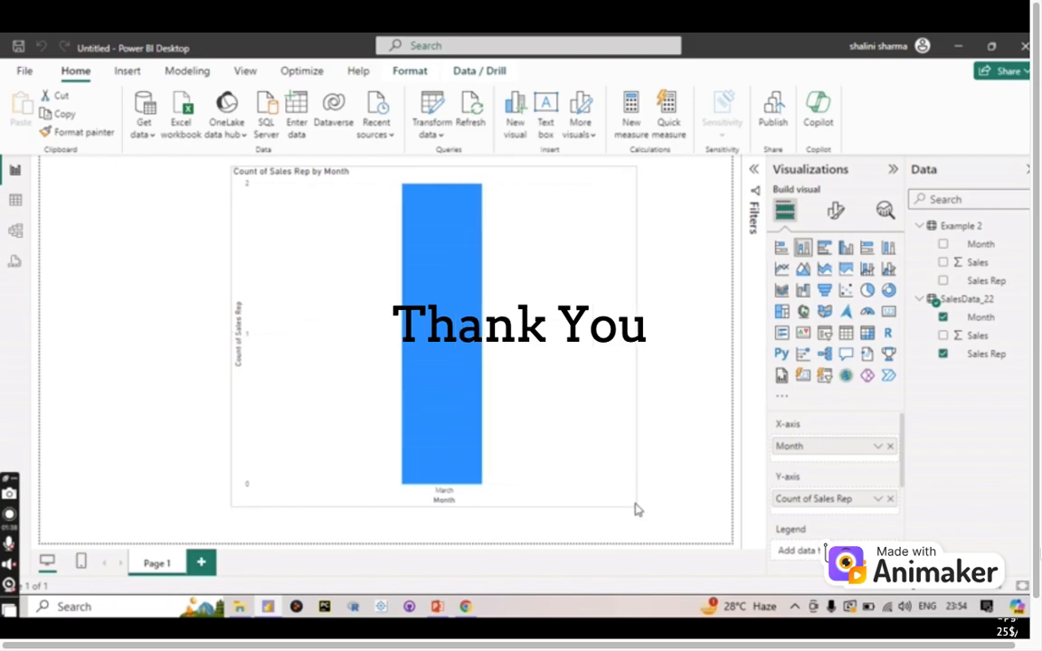
{"action": "mouse_move", "coordinate": [820, 4]}
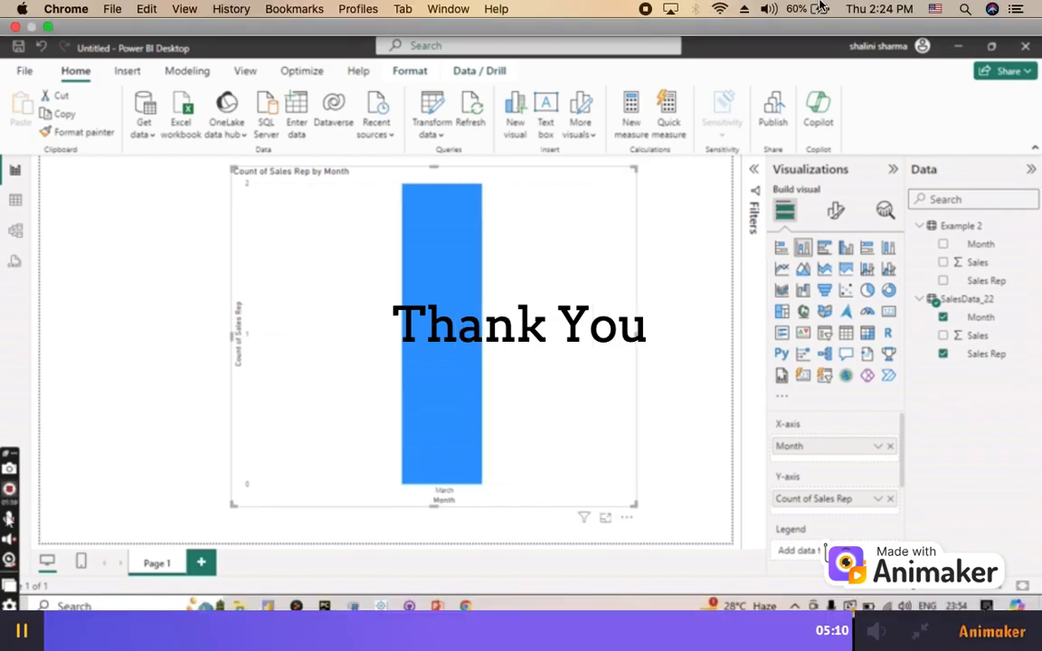